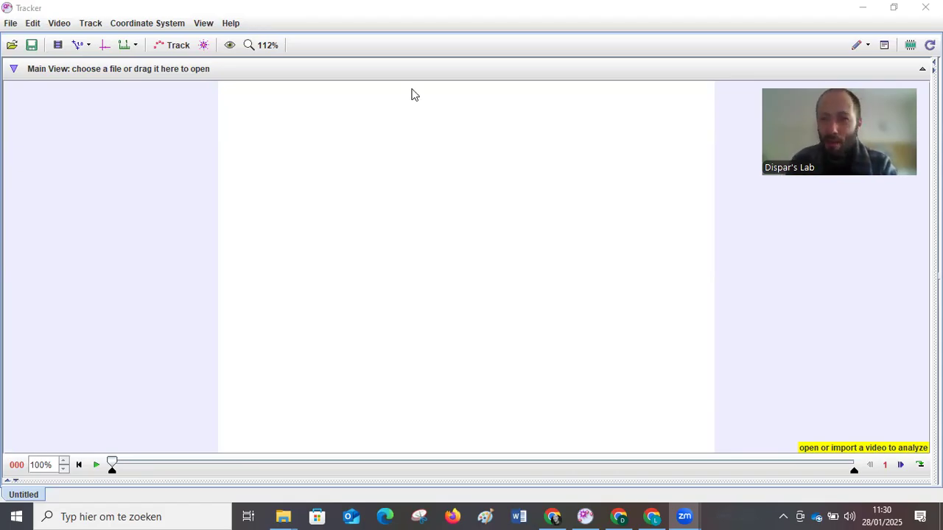
- Open the video file 1.mp4 from the 28-01 folder
{"action": "left_click", "coordinate": [7, 24]}
{"action": "left_click", "coordinate": [139, 57]}
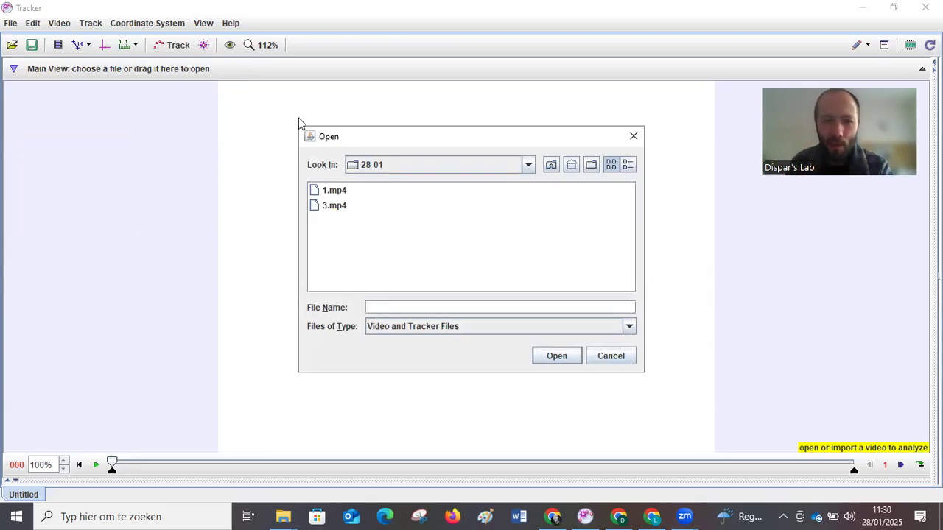
{"action": "left_click", "coordinate": [335, 190]}
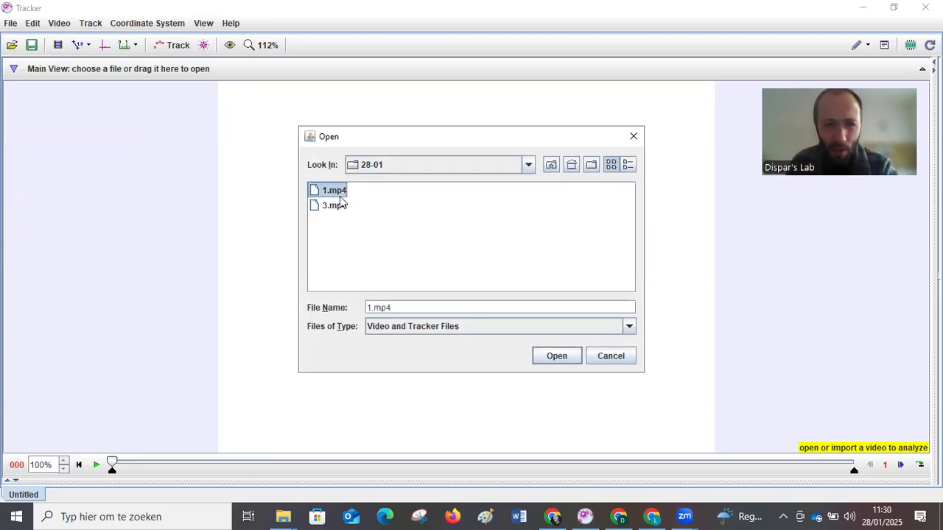
{"action": "left_click", "coordinate": [565, 357]}
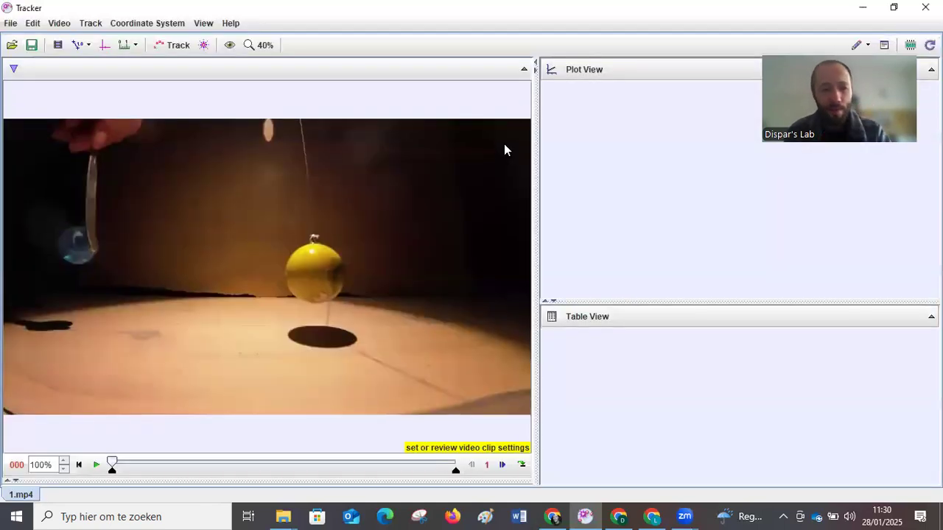
- Play the video in short stretches and pause it at frame 113, with the blue ball swinging freely
{"action": "left_click", "coordinate": [96, 465]}
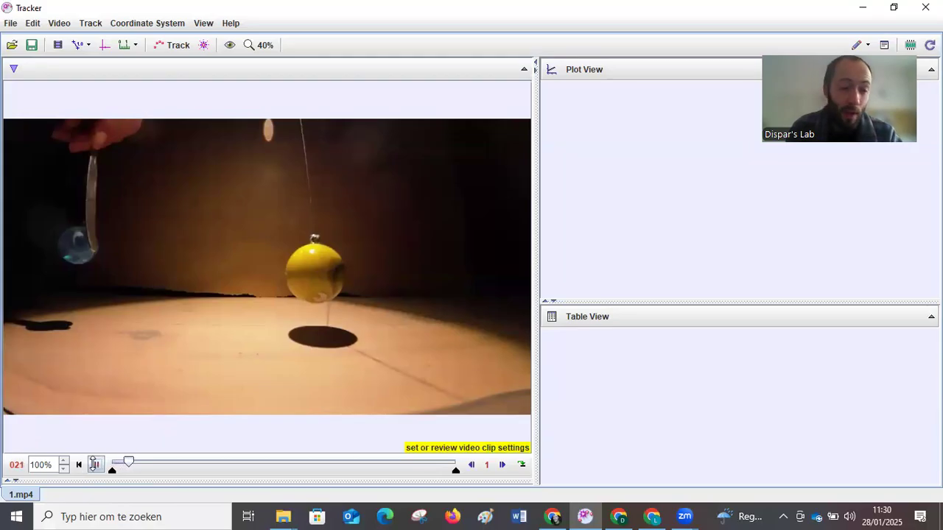
{"action": "left_click", "coordinate": [94, 465]}
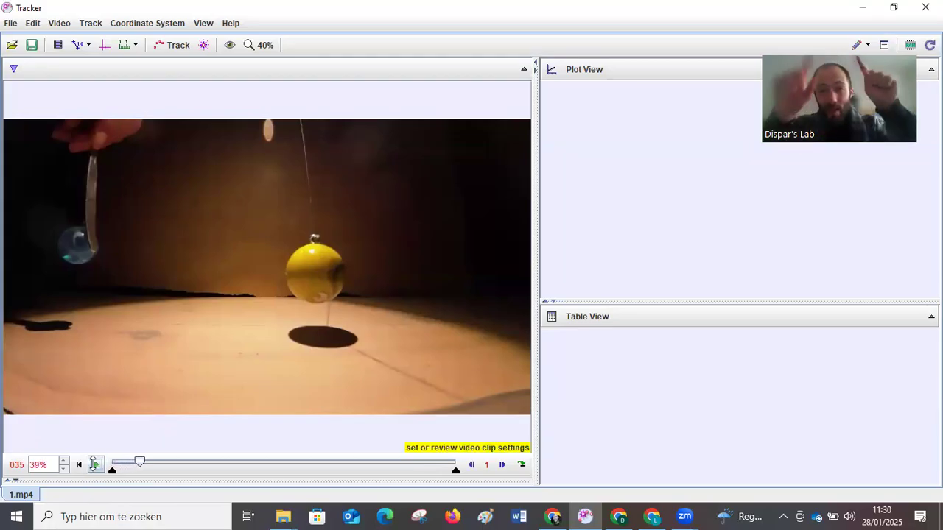
{"action": "left_click", "coordinate": [94, 464]}
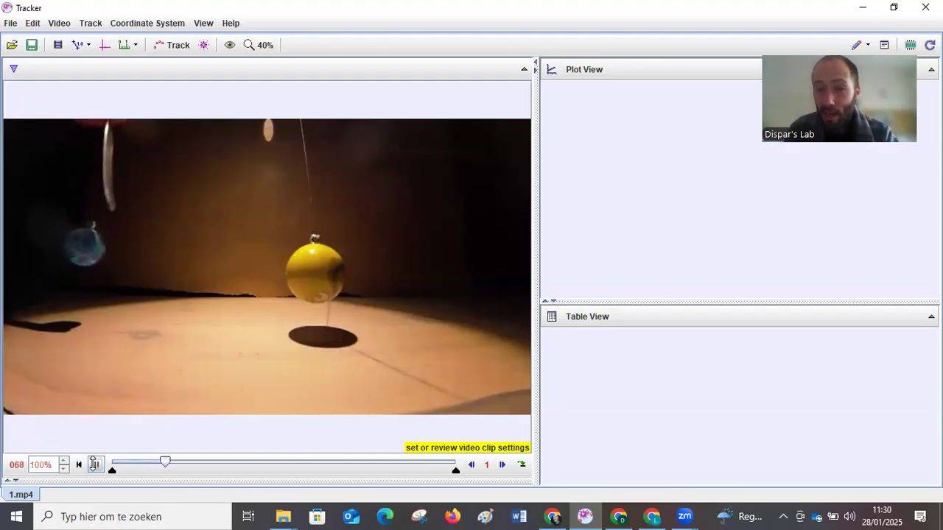
{"action": "left_click", "coordinate": [94, 464]}
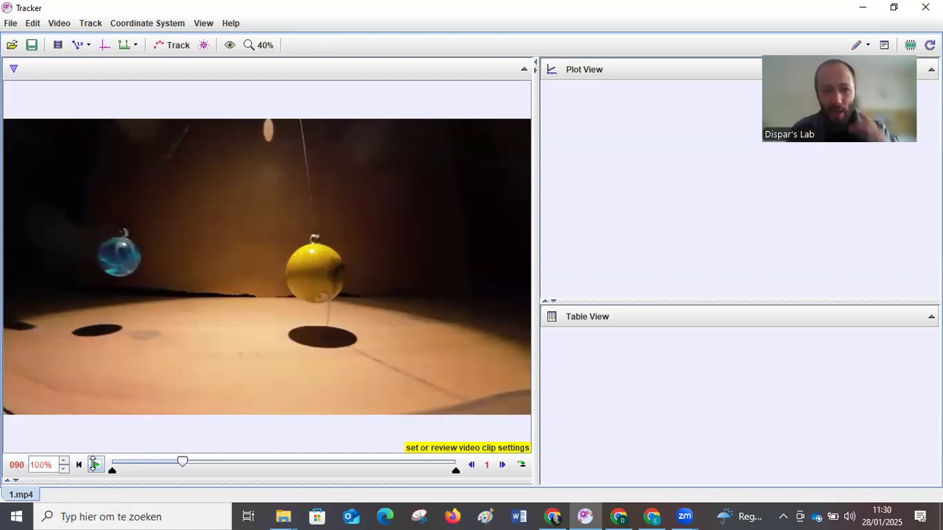
{"action": "left_click", "coordinate": [94, 465]}
{"action": "left_click", "coordinate": [95, 464]}
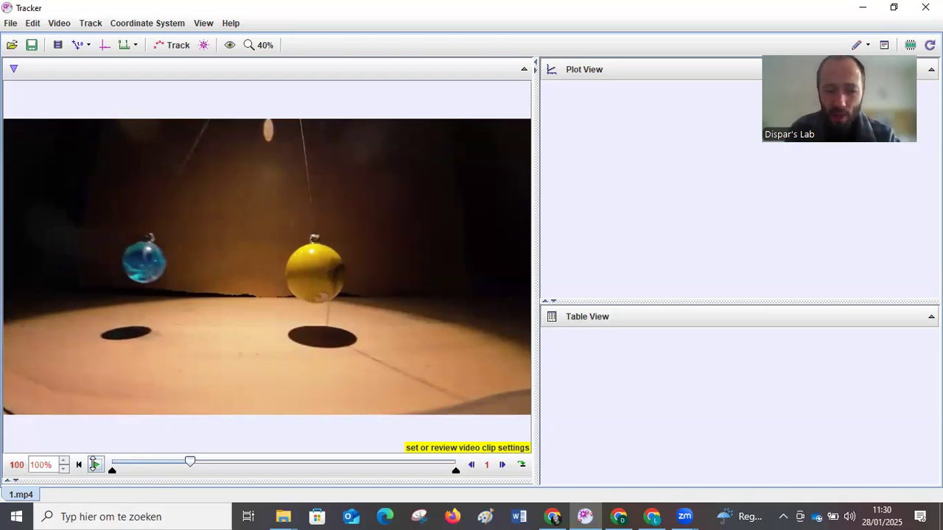
{"action": "left_click", "coordinate": [94, 465]}
{"action": "left_click", "coordinate": [94, 464]}
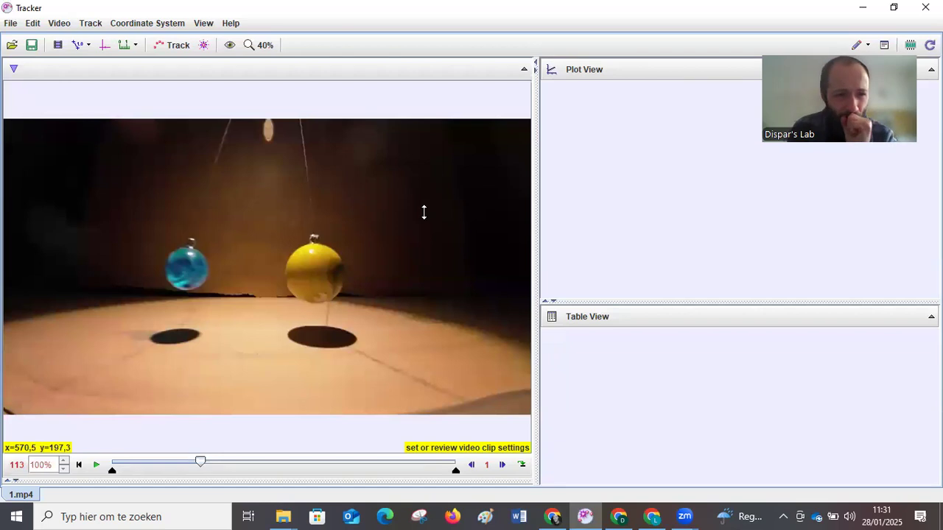
- Create a new point mass track for the blue ball
{"action": "scroll", "coordinate": [226, 307], "scroll_direction": "up", "scroll_amount": 2}
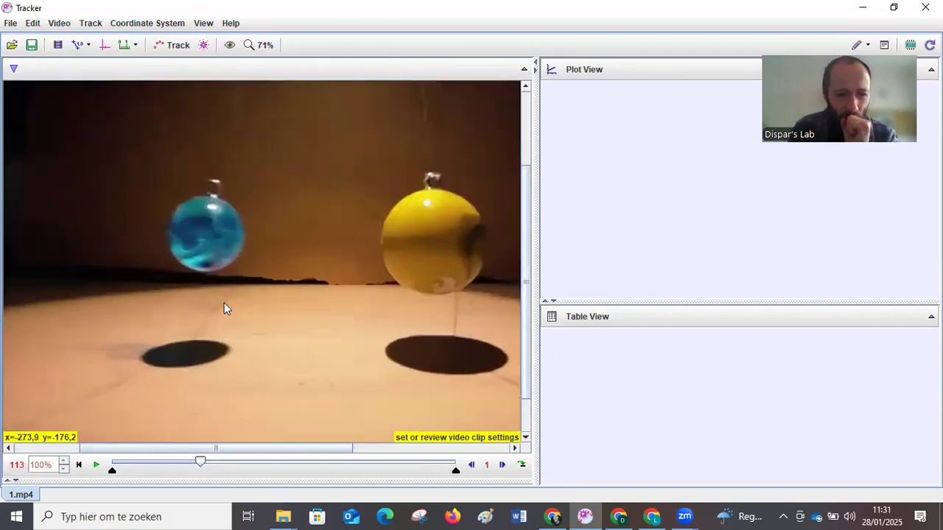
{"action": "scroll", "coordinate": [237, 192], "scroll_direction": "up", "scroll_amount": 1}
{"action": "scroll", "coordinate": [229, 194], "scroll_direction": "up", "scroll_amount": 1}
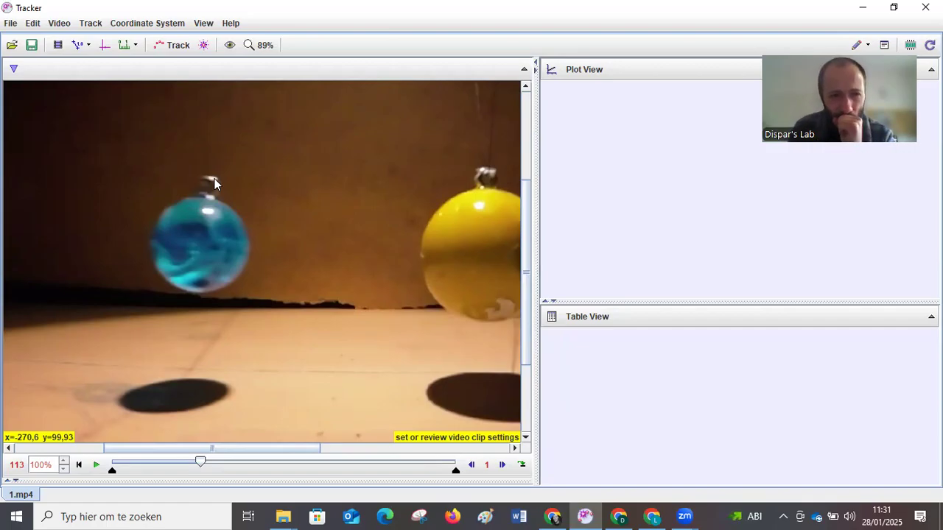
{"action": "left_click", "coordinate": [175, 46]}
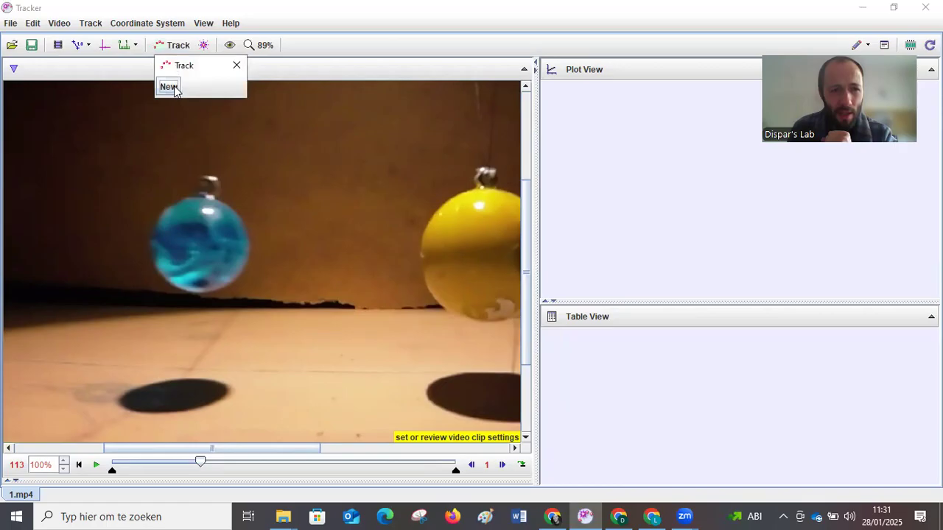
{"action": "left_click", "coordinate": [169, 87]}
{"action": "left_click", "coordinate": [178, 101]}
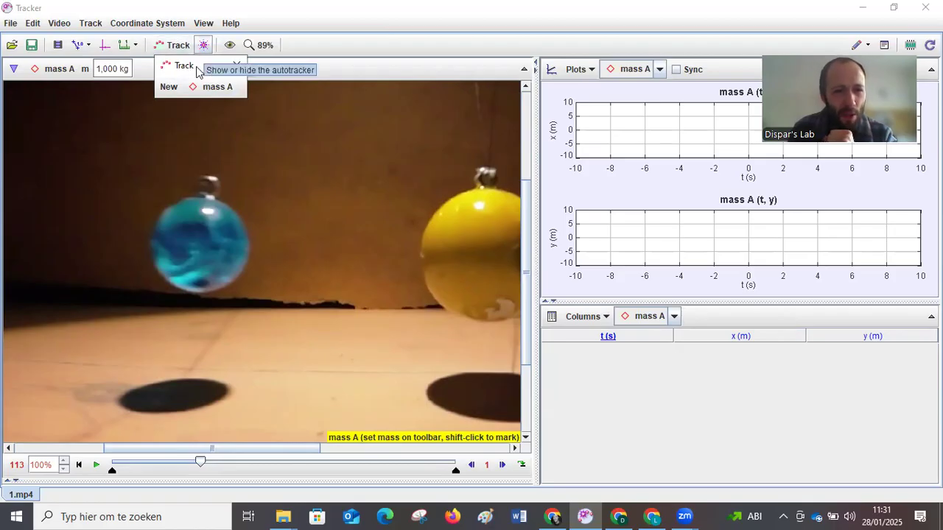
- Open the Autotracker for the new point mass and mark a key frame on the blue ball's metal hook at frame 113
{"action": "left_click", "coordinate": [198, 71]}
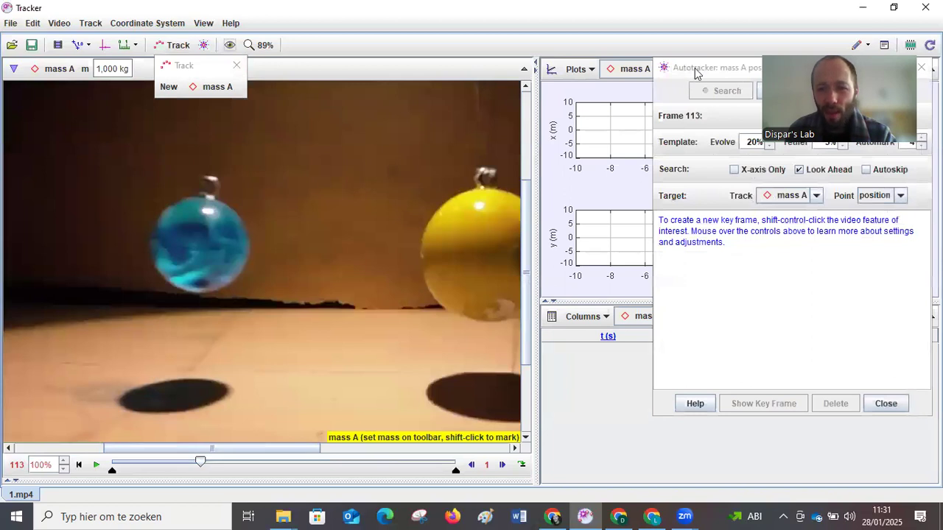
{"action": "left_click_drag", "start_coordinate": [740, 81], "coordinate": [714, 106]}
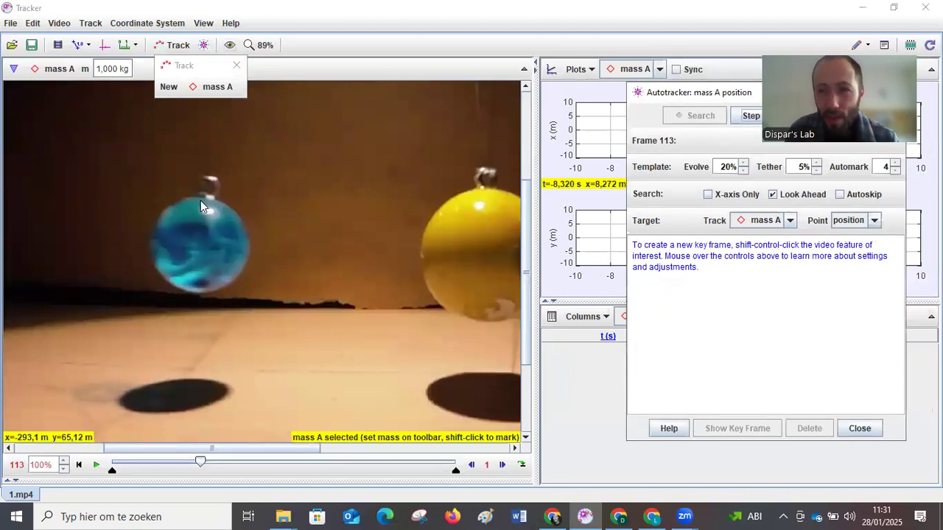
{"action": "key", "text": "ctrl+shift"}
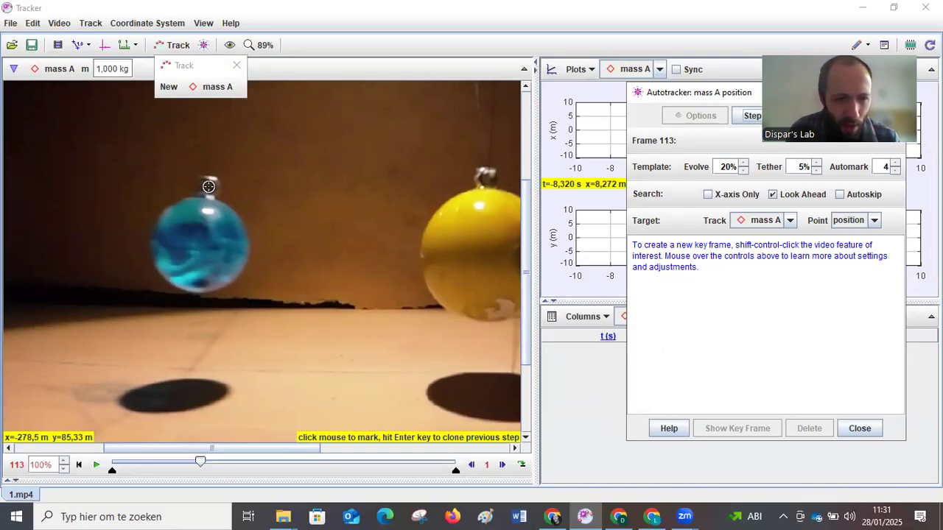
{"action": "left_click", "coordinate": [208, 186], "text": "ctrl+shift"}
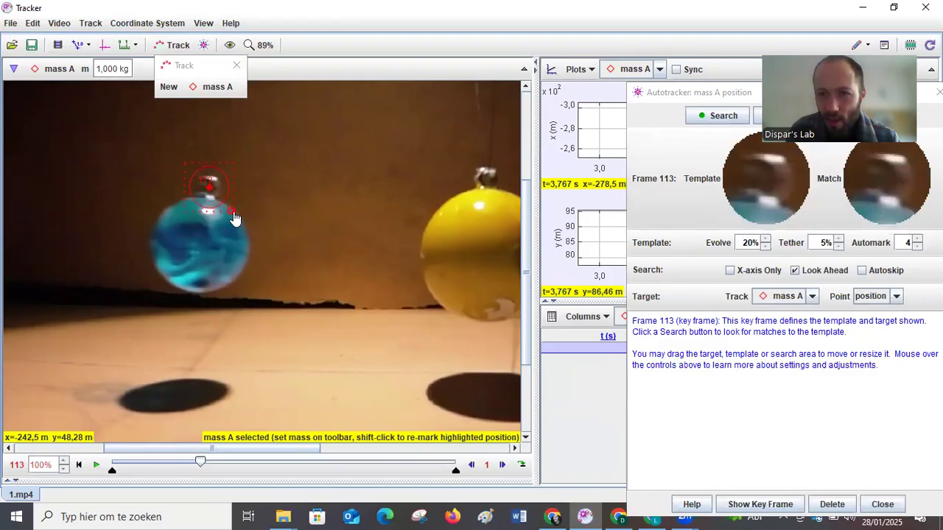
- Enlarge the key frame's template area so it surrounds the metal hook and the top of the blue ball
{"action": "left_click_drag", "start_coordinate": [698, 94], "coordinate": [436, 88]}
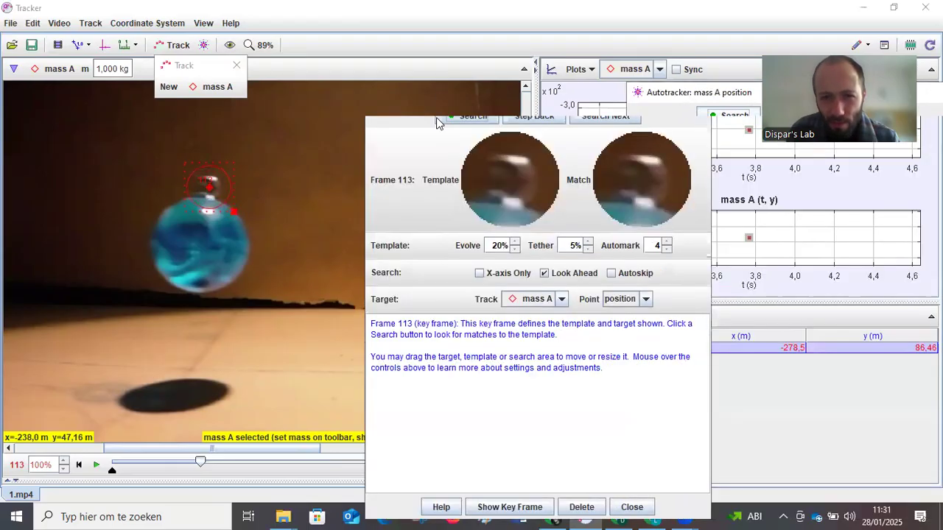
{"action": "mouse_move", "coordinate": [493, 150]}
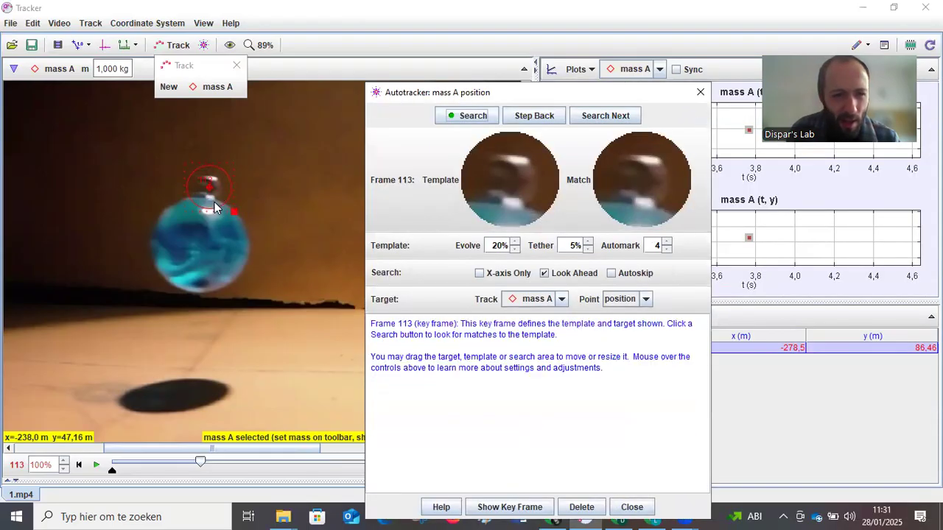
{"action": "scroll", "coordinate": [234, 214], "scroll_direction": "up", "scroll_amount": 5}
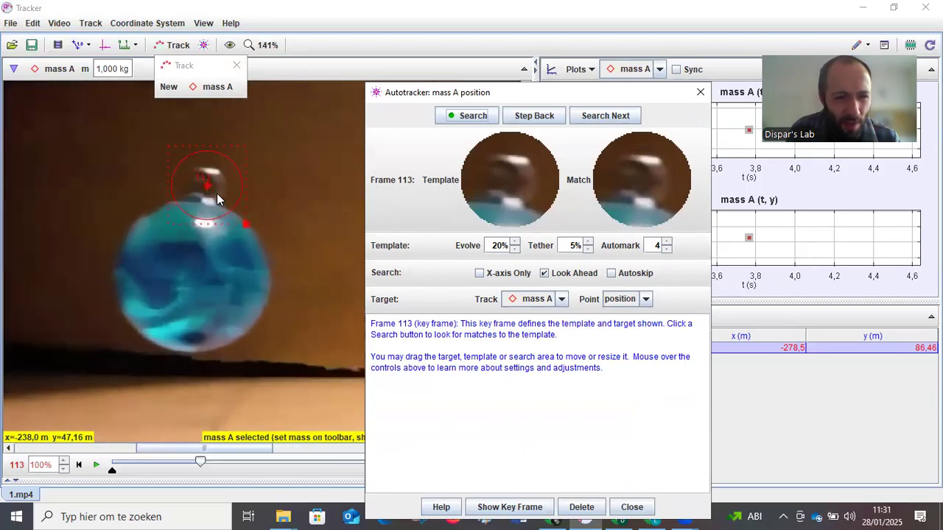
{"action": "left_click_drag", "start_coordinate": [249, 230], "coordinate": [267, 247]}
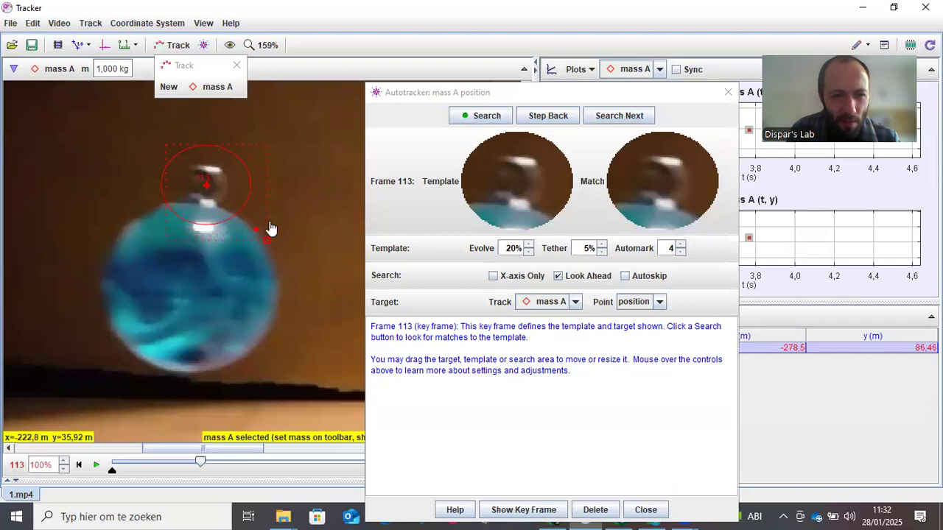
{"action": "mouse_move", "coordinate": [537, 195]}
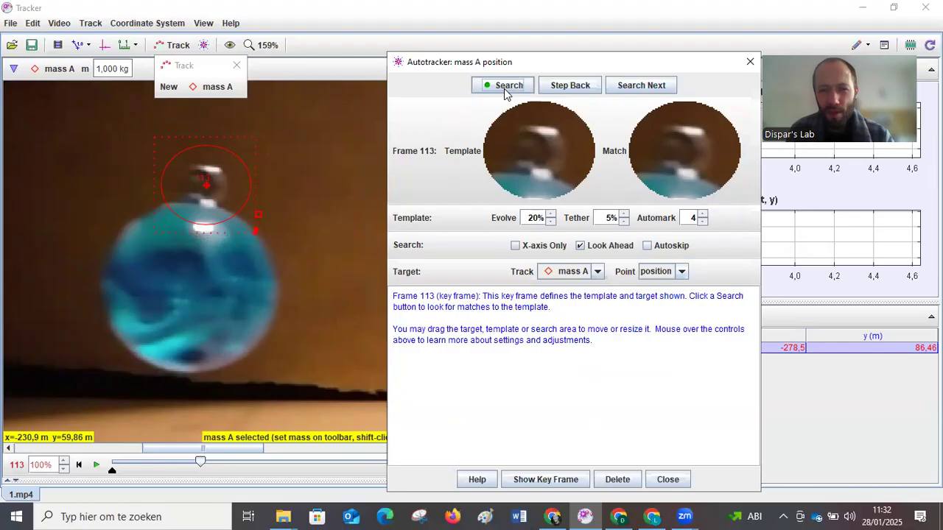
{"action": "mouse_move", "coordinate": [480, 129]}
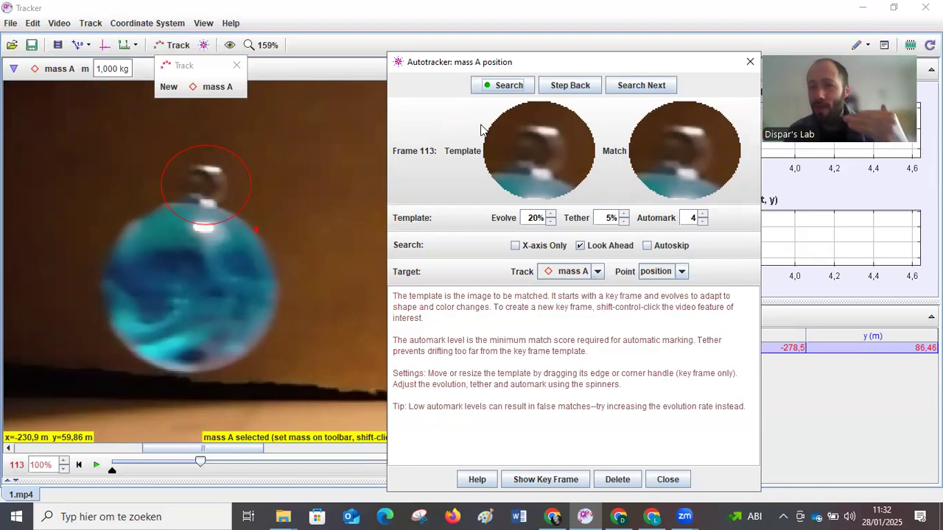
{"action": "left_click", "coordinate": [545, 479]}
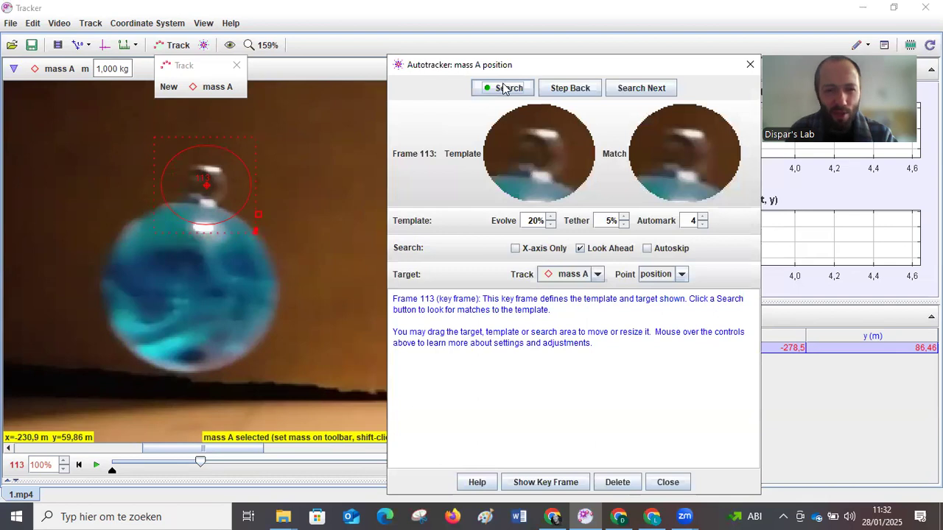
- Start the automatic search for the hook template from frame 113 onward
{"action": "scroll", "coordinate": [171, 291], "scroll_direction": "down", "scroll_amount": 4}
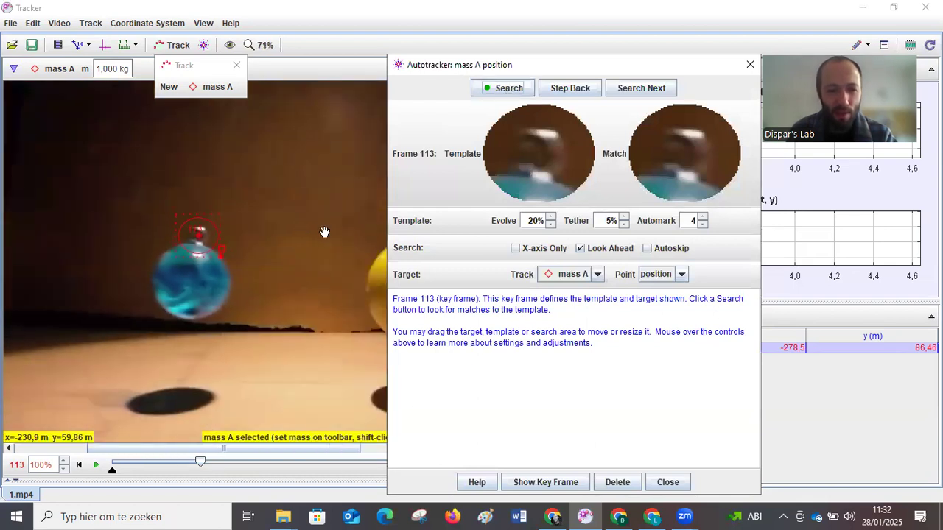
{"action": "left_click_drag", "start_coordinate": [323, 229], "coordinate": [229, 221]}
{"action": "scroll", "coordinate": [229, 221], "scroll_direction": "down", "scroll_amount": 1}
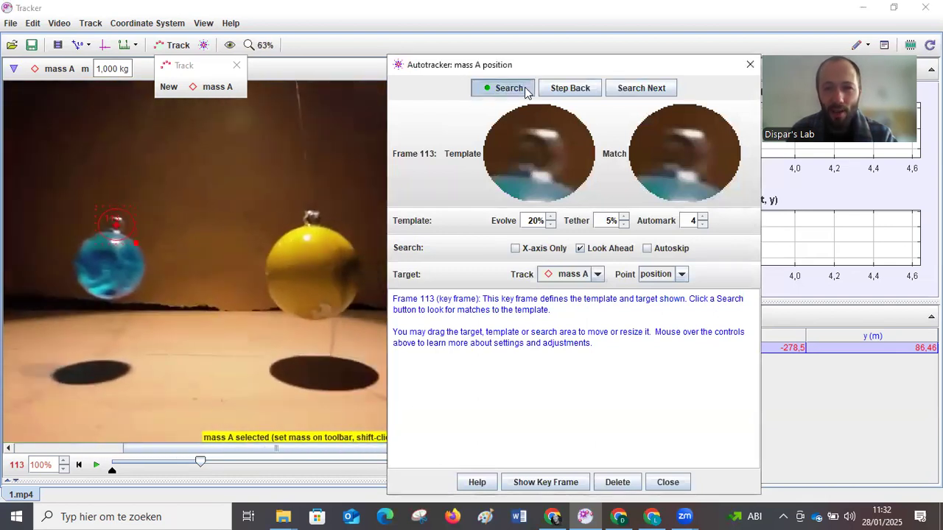
{"action": "left_click", "coordinate": [523, 88]}
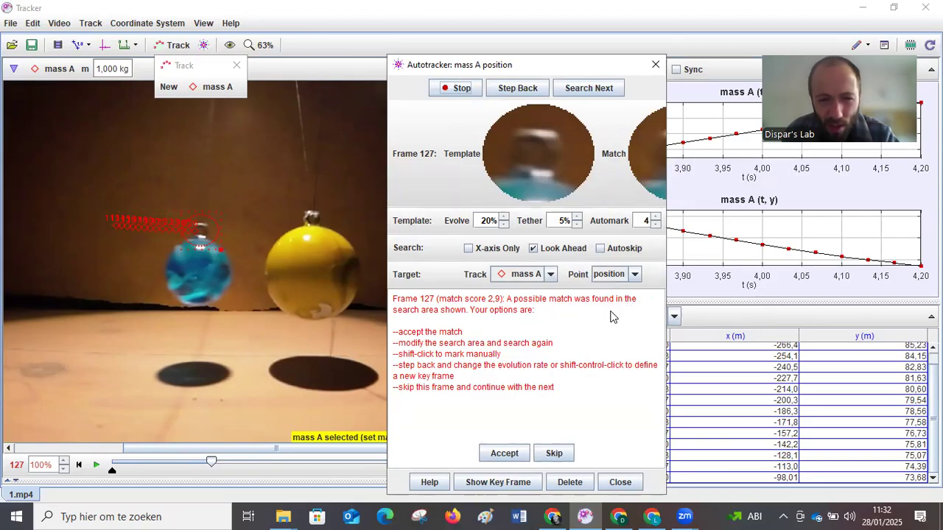
- Accept the possible matches for frames 127 to 133 and stop the continuing automatic search at frame 160
{"action": "left_click_drag", "start_coordinate": [671, 315], "coordinate": [782, 315]}
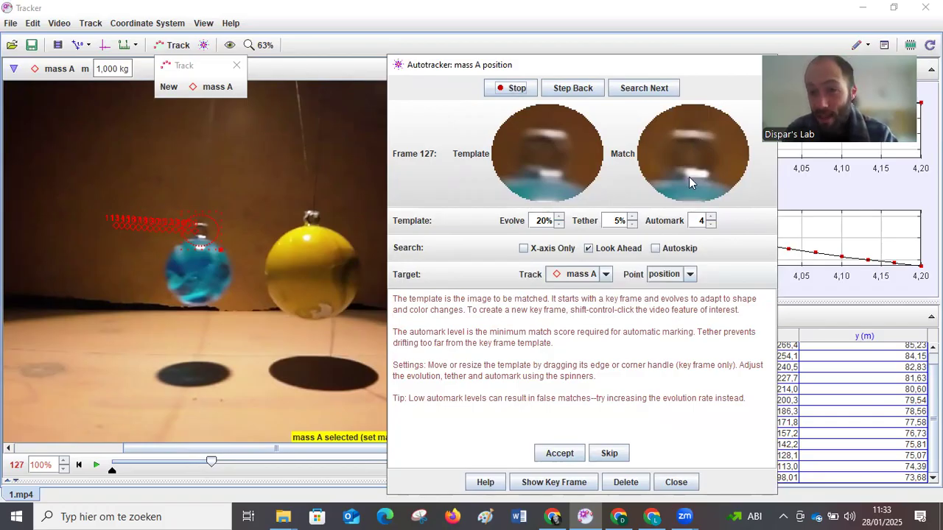
{"action": "left_click", "coordinate": [559, 453]}
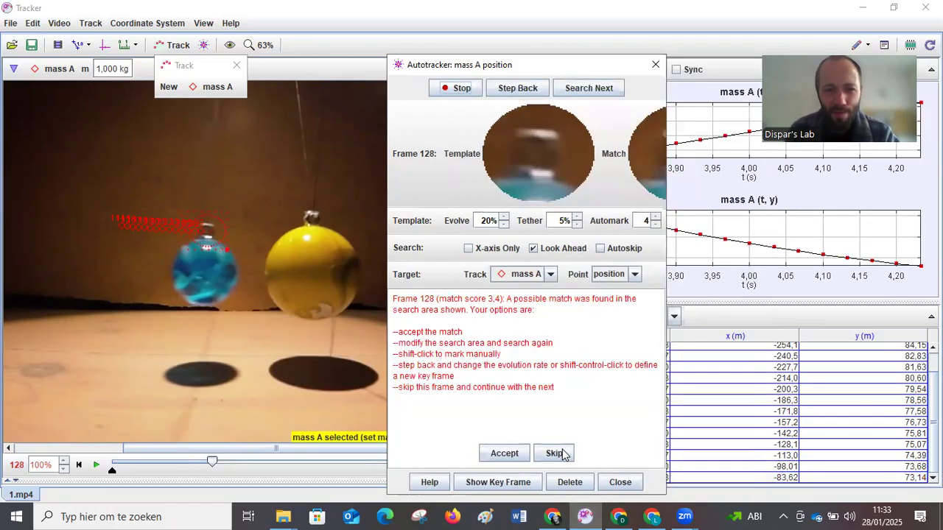
{"action": "left_click", "coordinate": [497, 452]}
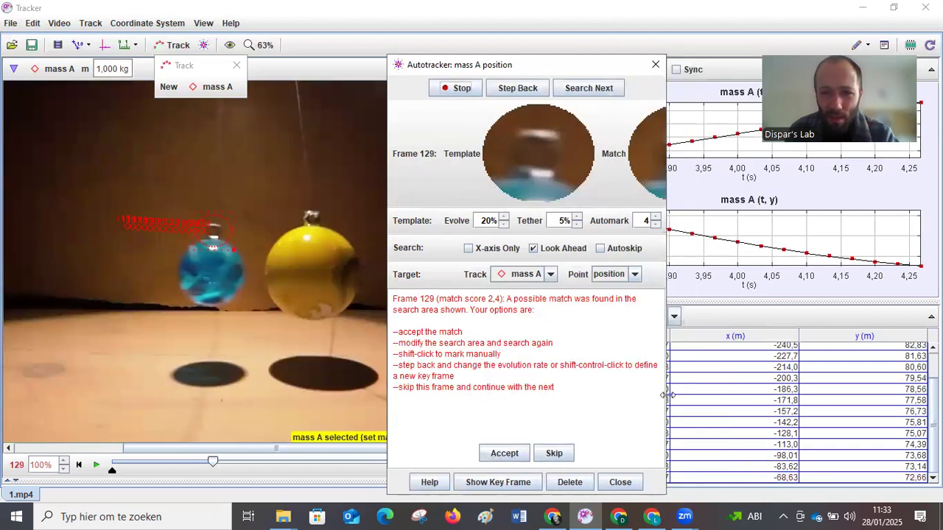
{"action": "left_click", "coordinate": [524, 453]}
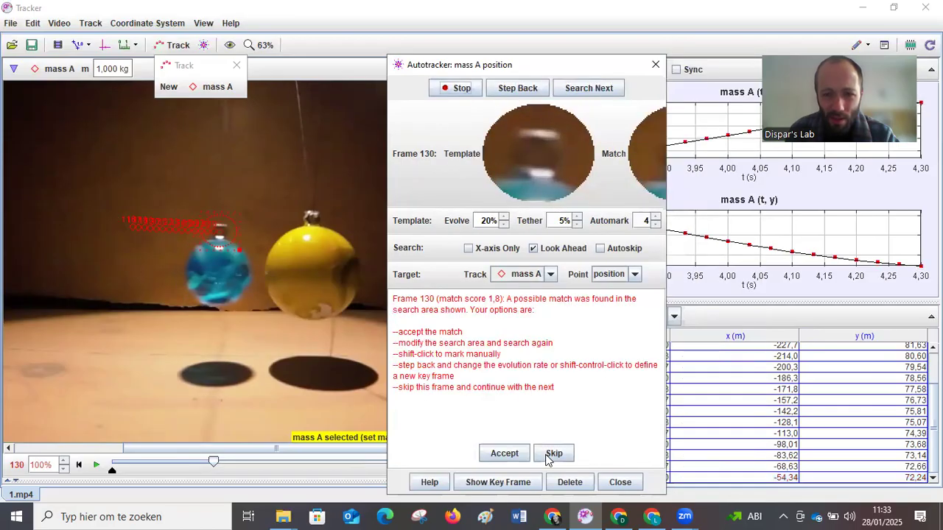
{"action": "left_click", "coordinate": [505, 452]}
{"action": "left_click", "coordinate": [498, 456]}
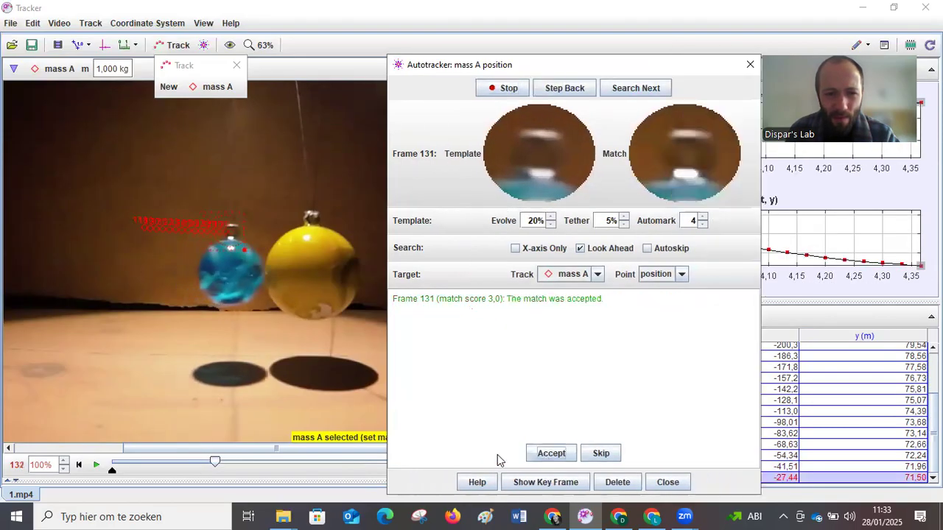
{"action": "left_click", "coordinate": [499, 457]}
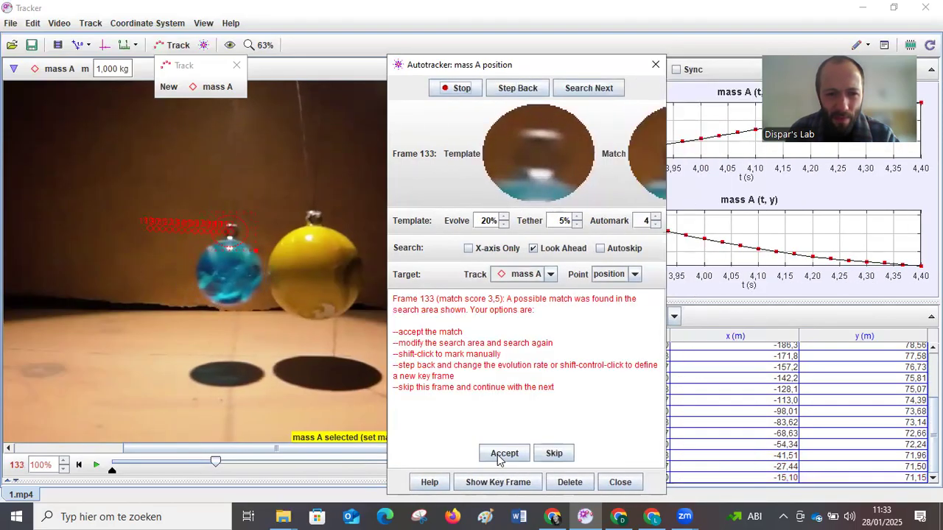
{"action": "left_click", "coordinate": [499, 457]}
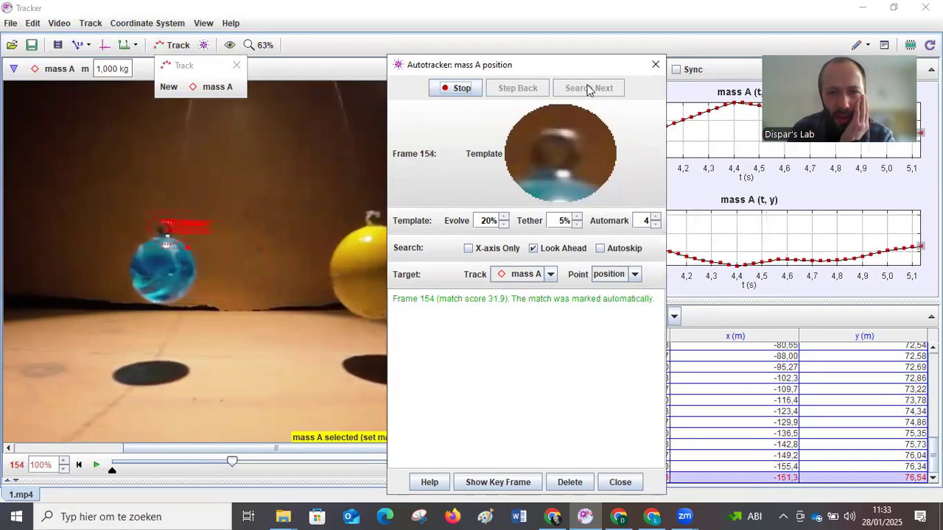
{"action": "left_click", "coordinate": [455, 89]}
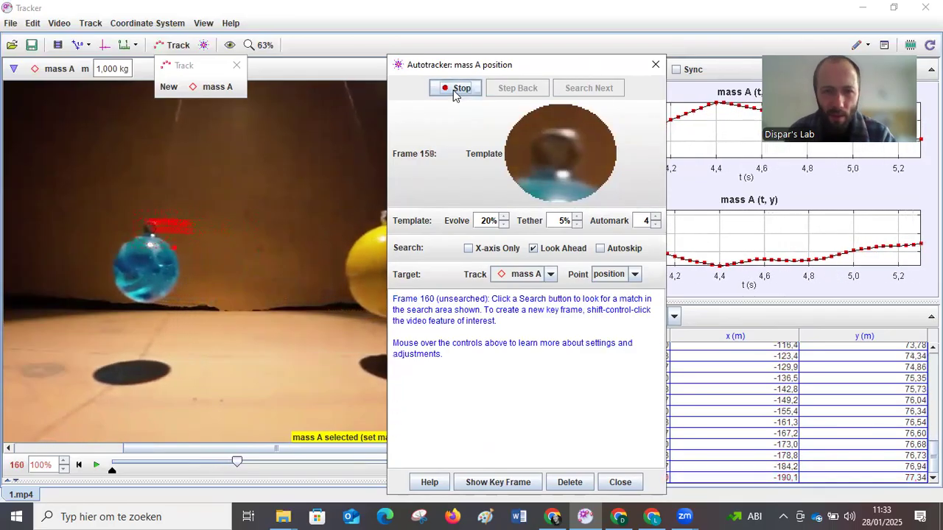
- Close the Autotracker and inspect mass A's x and y plots at full size, plus its position table in the normal layout
{"action": "left_click", "coordinate": [656, 65]}
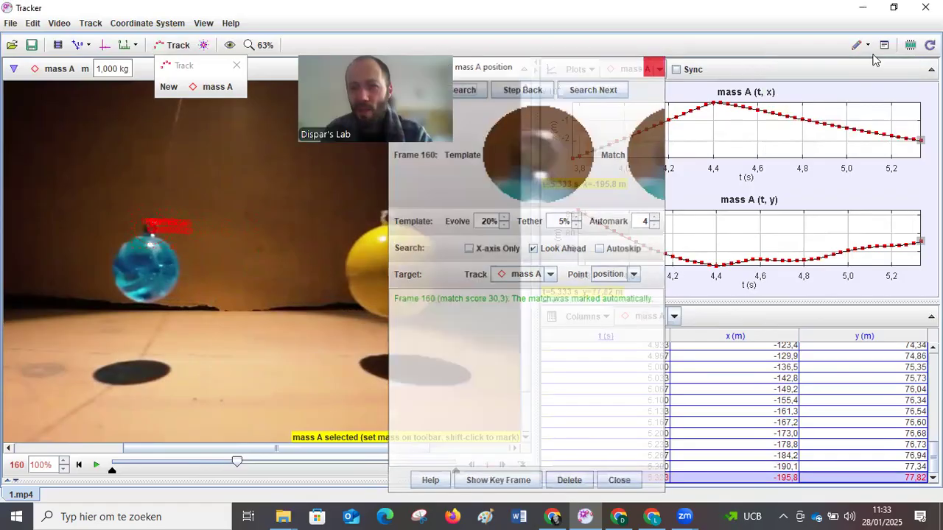
{"action": "left_click", "coordinate": [931, 69]}
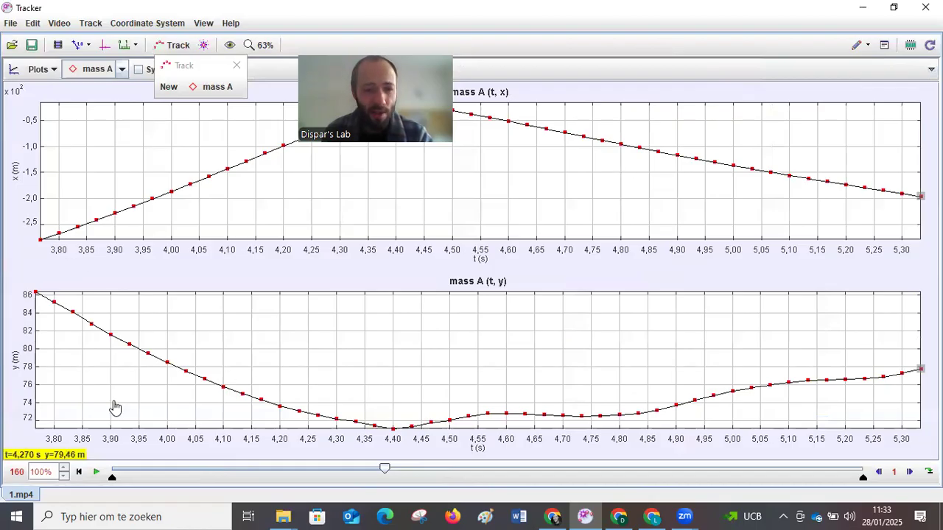
{"action": "left_click", "coordinate": [931, 69]}
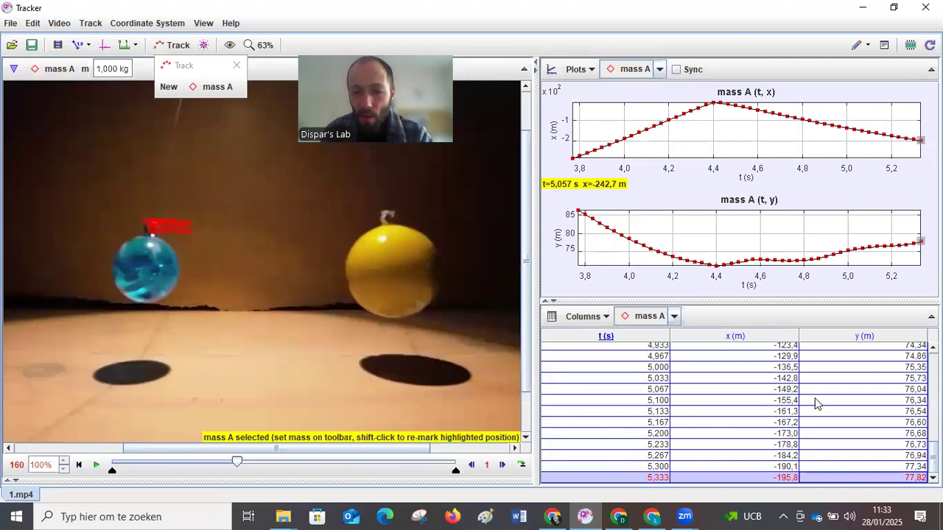
{"action": "scroll", "coordinate": [816, 401], "scroll_direction": "up", "scroll_amount": 2}
{"action": "scroll", "coordinate": [816, 401], "scroll_direction": "down", "scroll_amount": 2}
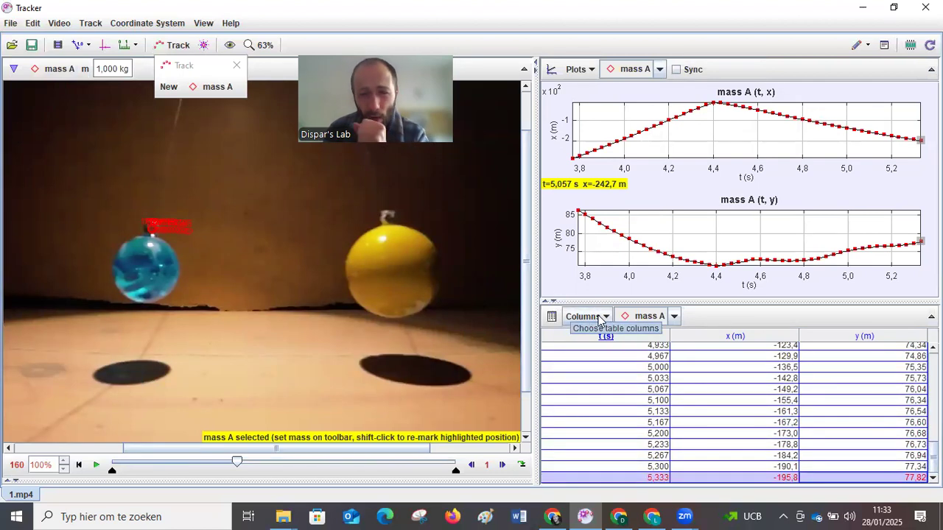
- Add the speed column v to mass A's data table and enlarge the table to fill the window
{"action": "left_click", "coordinate": [600, 318]}
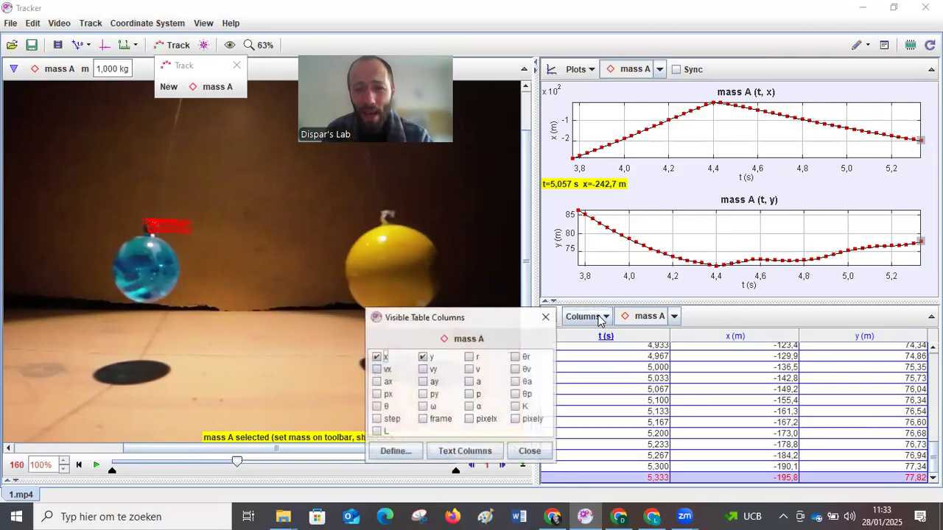
{"action": "left_click", "coordinate": [470, 371]}
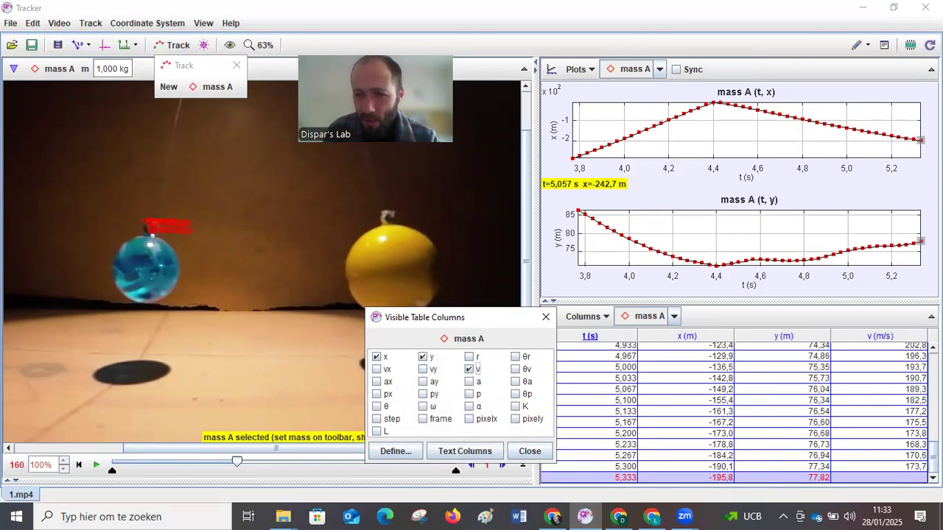
{"action": "left_click", "coordinate": [930, 316]}
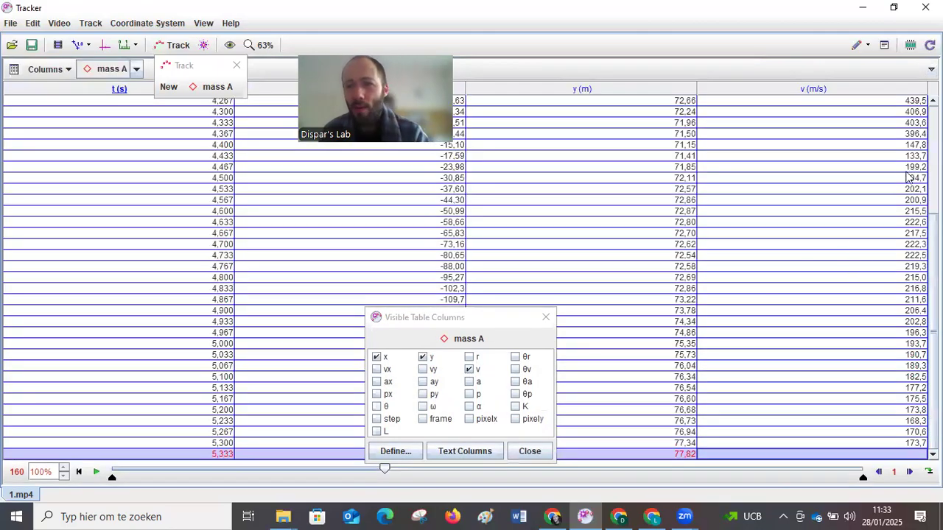
- Examine mass A's speed values row by row from t = 3,800 s to t = 4,400 s
{"action": "scroll", "coordinate": [908, 177], "scroll_direction": "up", "scroll_amount": 5}
{"action": "left_click", "coordinate": [841, 112]}
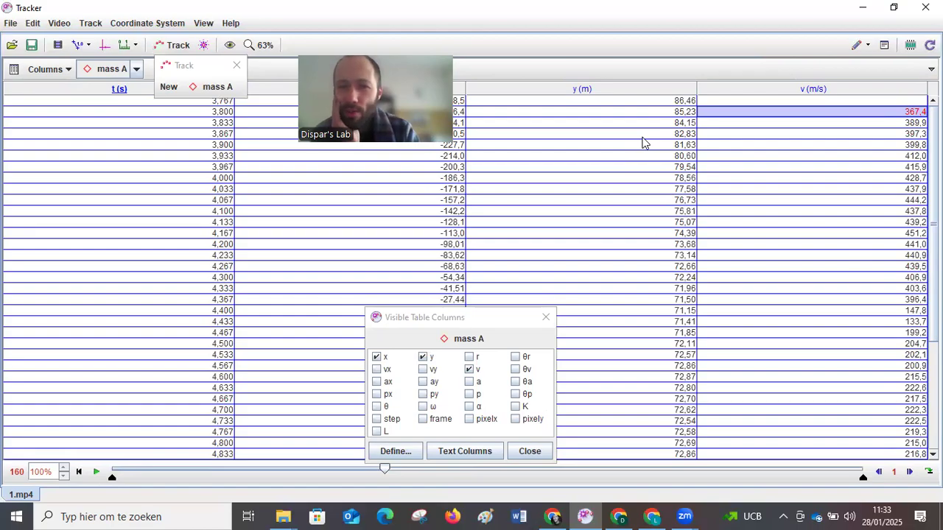
{"action": "key", "text": "Down"}
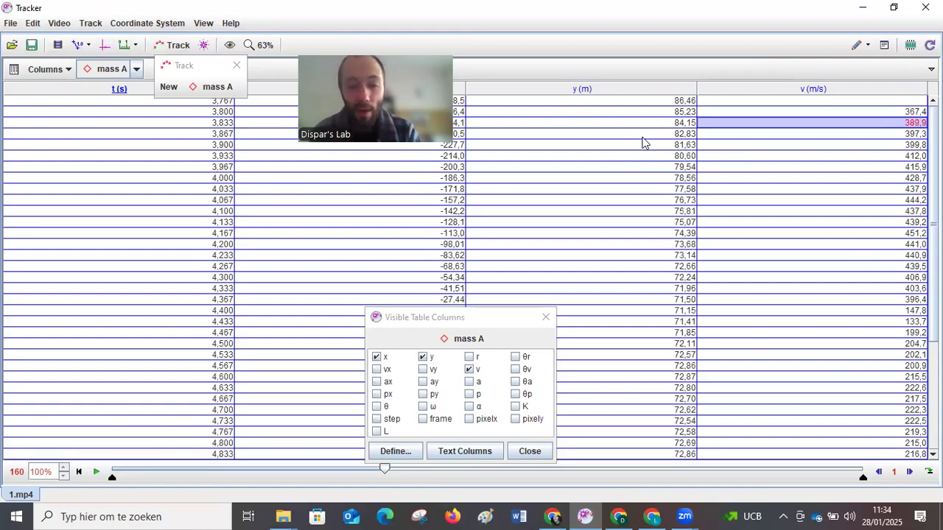
{"action": "key", "text": "Down"}
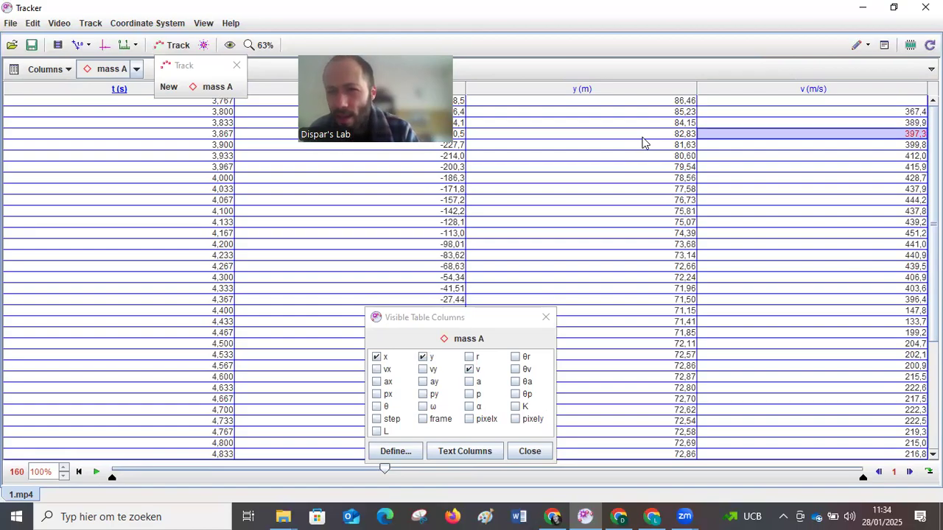
{"action": "key", "text": "Down"}
{"action": "key", "text": "Down"}
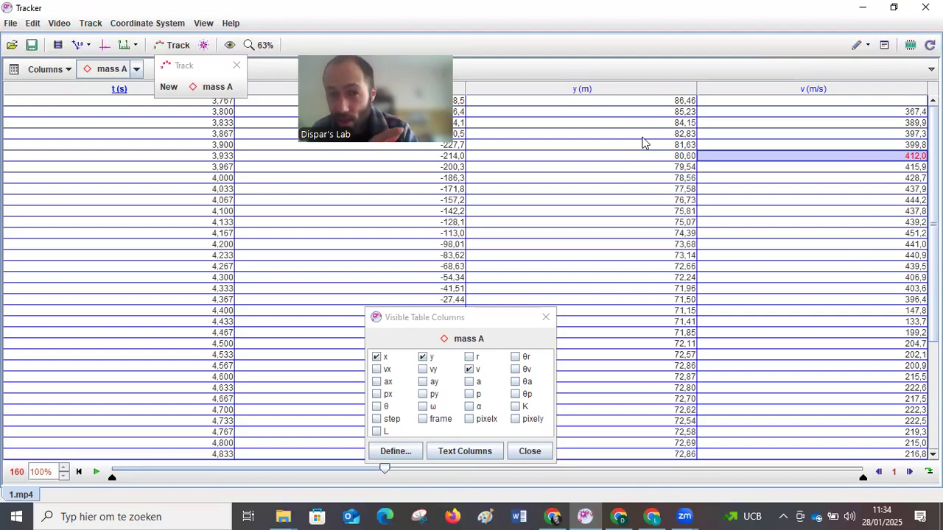
{"action": "key", "text": "Down"}
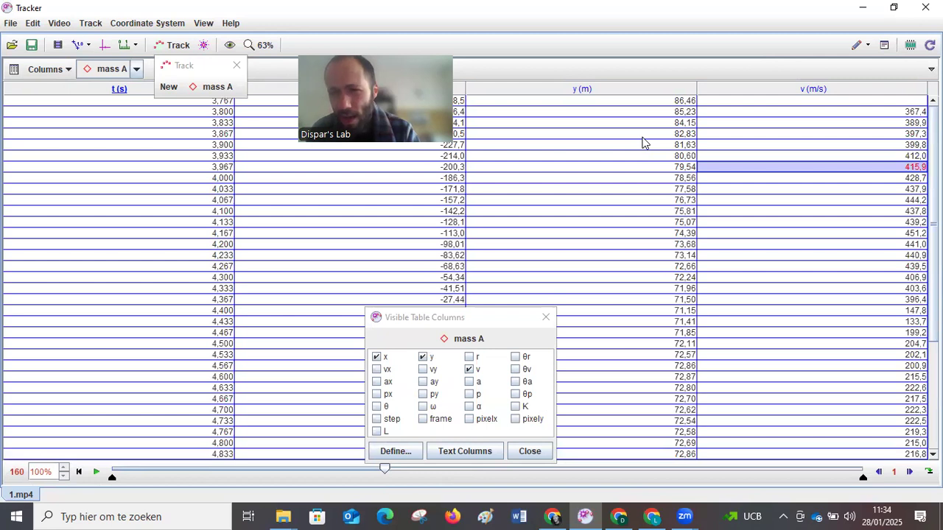
{"action": "key", "text": "Down"}
{"action": "key", "text": "Down"}
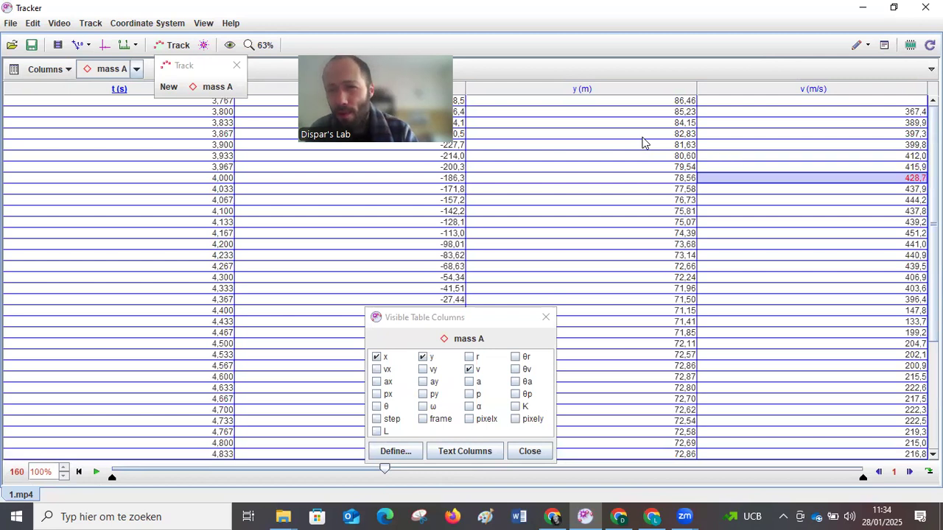
{"action": "key", "text": "Down"}
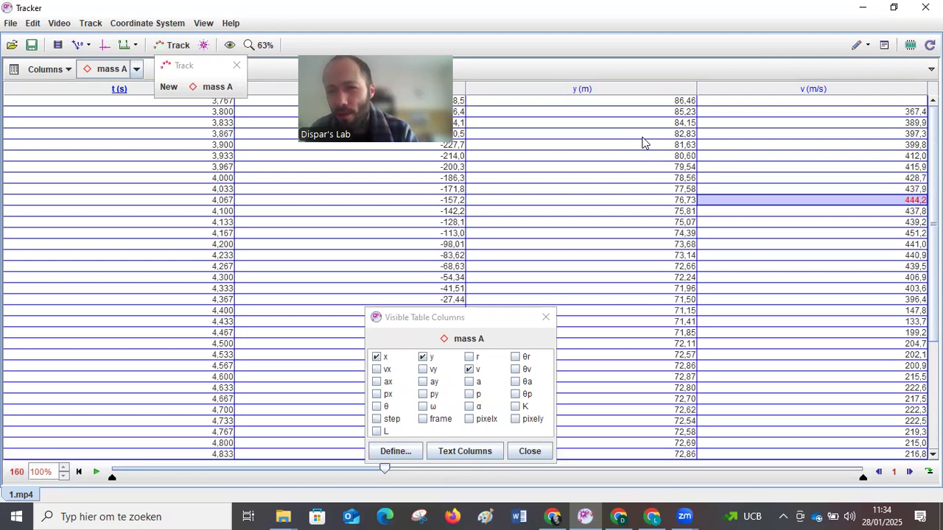
{"action": "key", "text": "Down"}
{"action": "key", "text": "Down"}
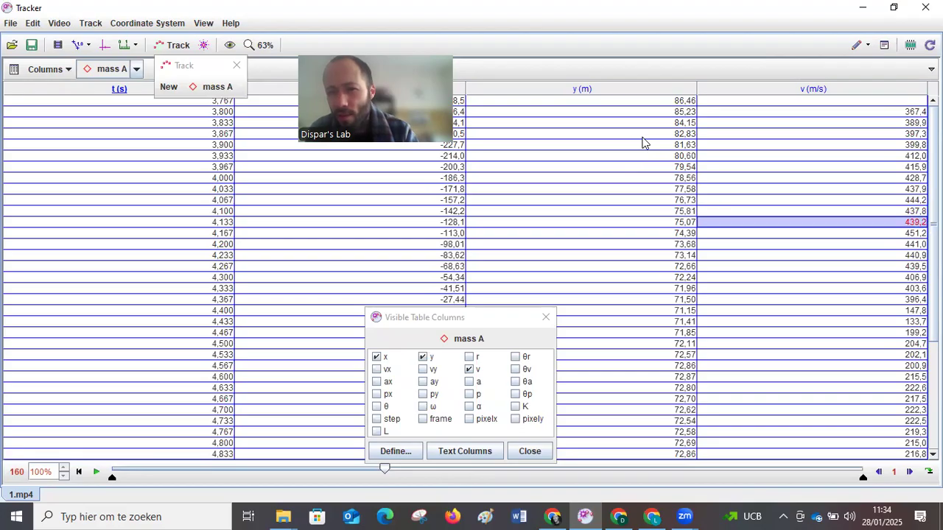
{"action": "key", "text": "Down"}
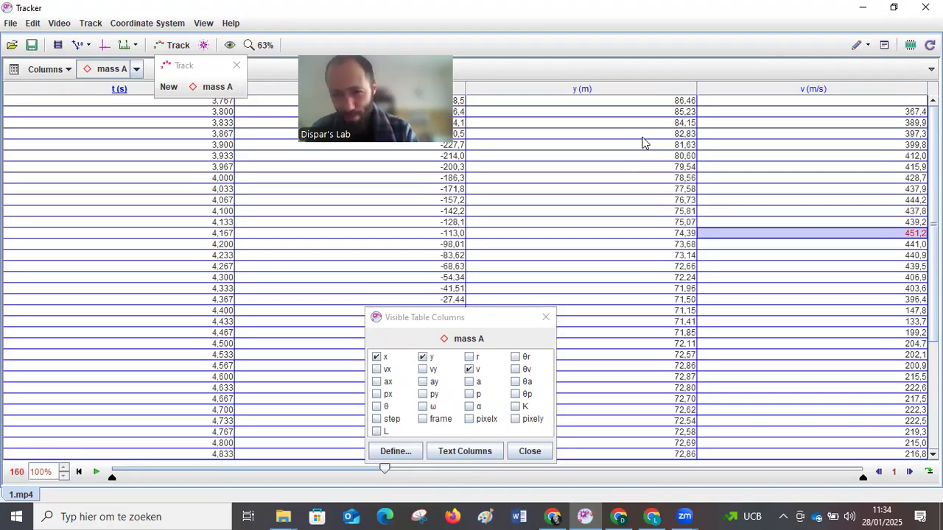
{"action": "key", "text": "Down"}
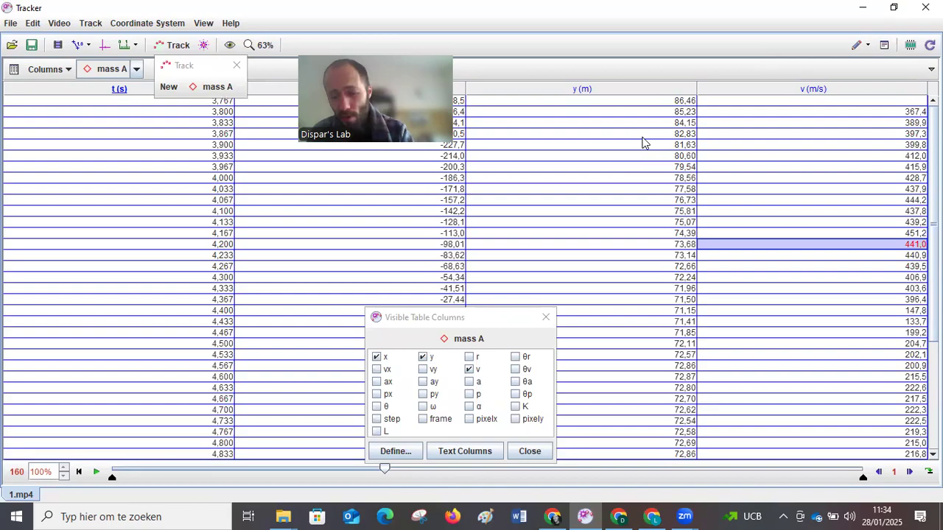
{"action": "key", "text": "Down"}
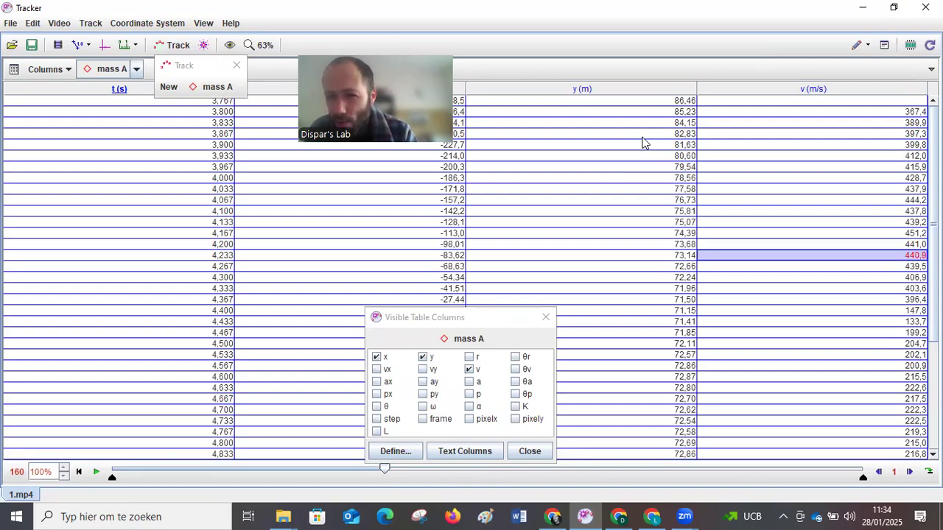
{"action": "key", "text": "Down"}
{"action": "key", "text": "Down"}
{"action": "key", "text": "Down"}
{"action": "key", "text": "Down"}
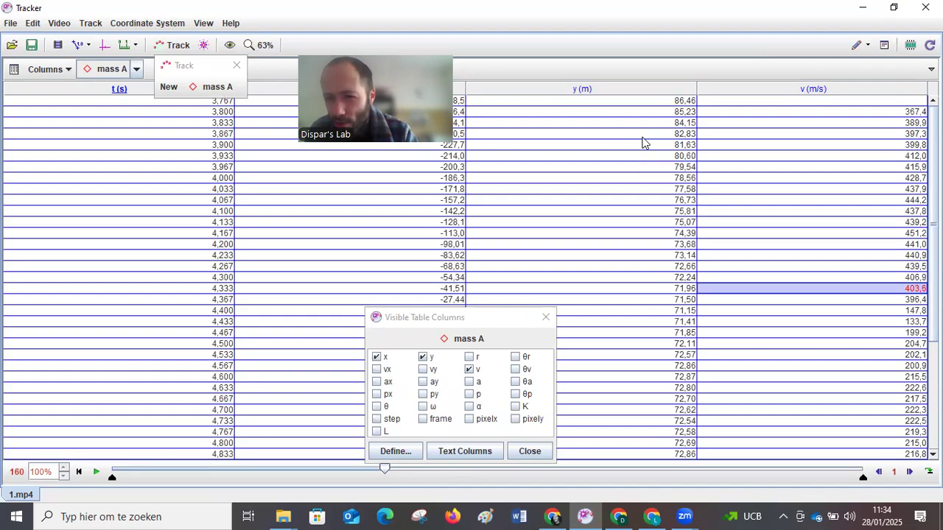
{"action": "key", "text": "Down"}
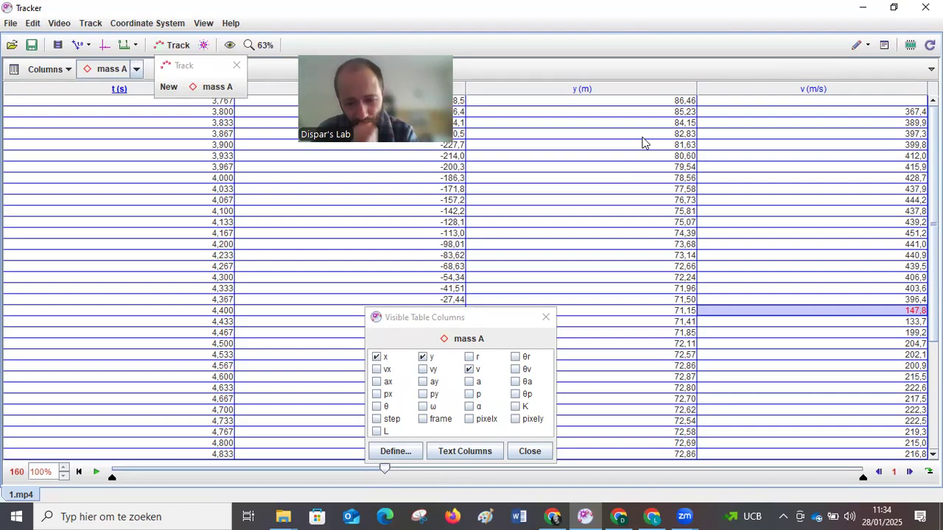
- Compare mass A's speeds just before and after the collision, in the rows between t = 4,167 s and 4,467 s
{"action": "key", "text": "Up"}
{"action": "key", "text": "Up"}
{"action": "key", "text": "Up"}
{"action": "key", "text": "Up"}
{"action": "key", "text": "Up"}
{"action": "key", "text": "Up"}
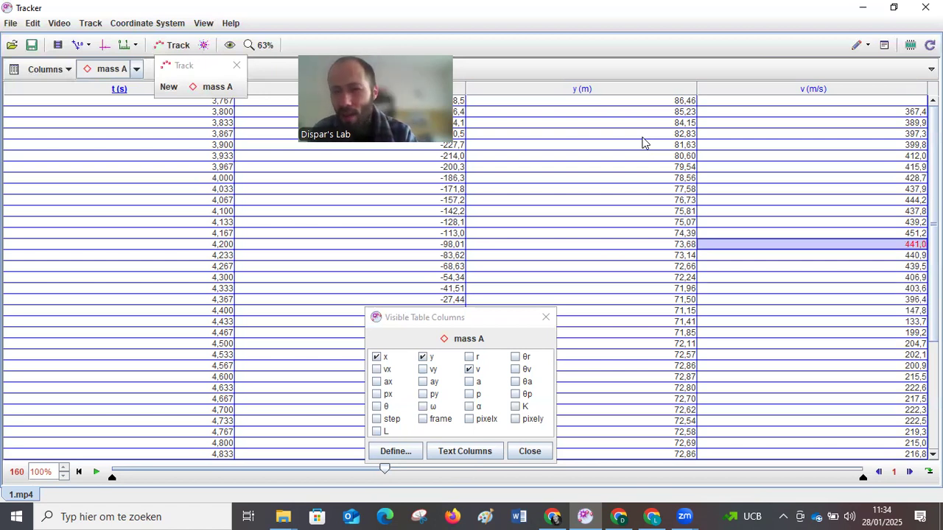
{"action": "key", "text": "Up"}
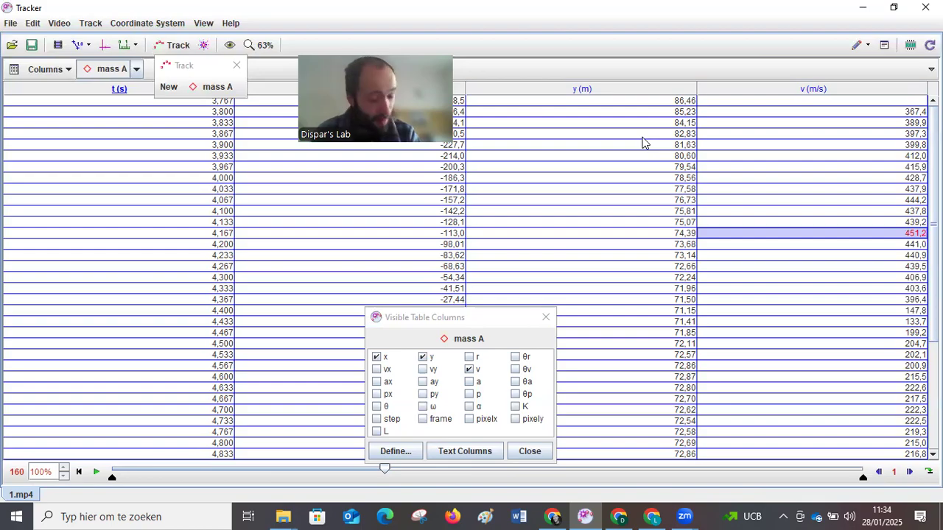
{"action": "key", "text": "Down"}
{"action": "key", "text": "Down"}
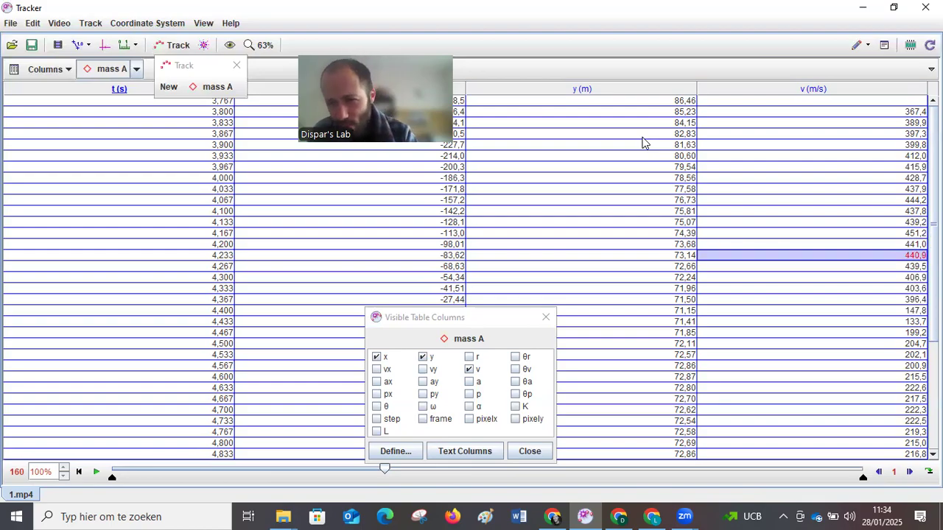
{"action": "key", "text": "Down"}
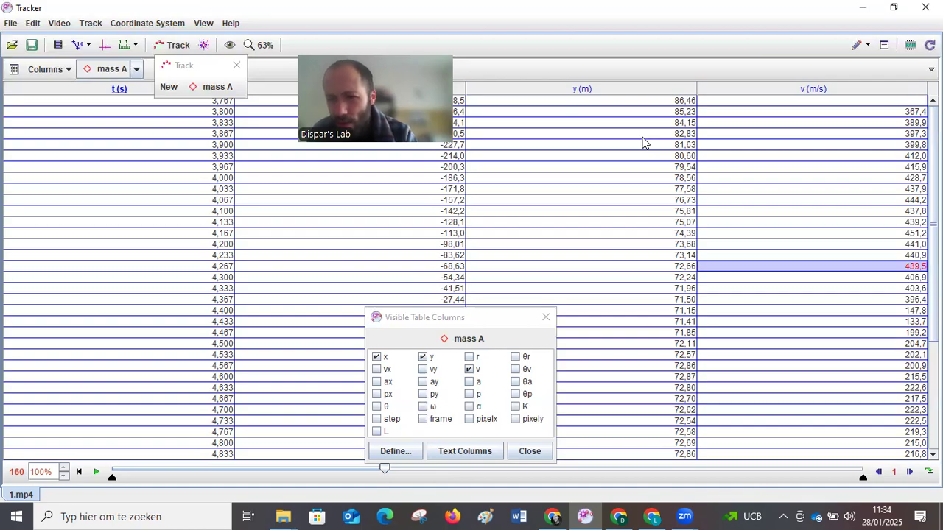
{"action": "key", "text": "Up"}
{"action": "key", "text": "Up"}
{"action": "key", "text": "Up"}
{"action": "key", "text": "Down"}
{"action": "key", "text": "Down"}
{"action": "key", "text": "Down"}
{"action": "key", "text": "Down"}
{"action": "key", "text": "Down"}
{"action": "key", "text": "Down"}
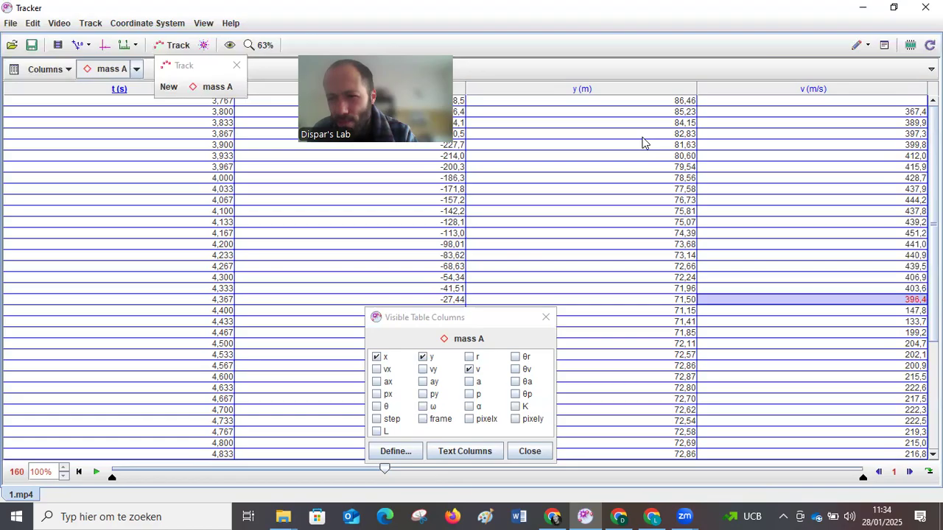
{"action": "key", "text": "Down"}
{"action": "key", "text": "Down"}
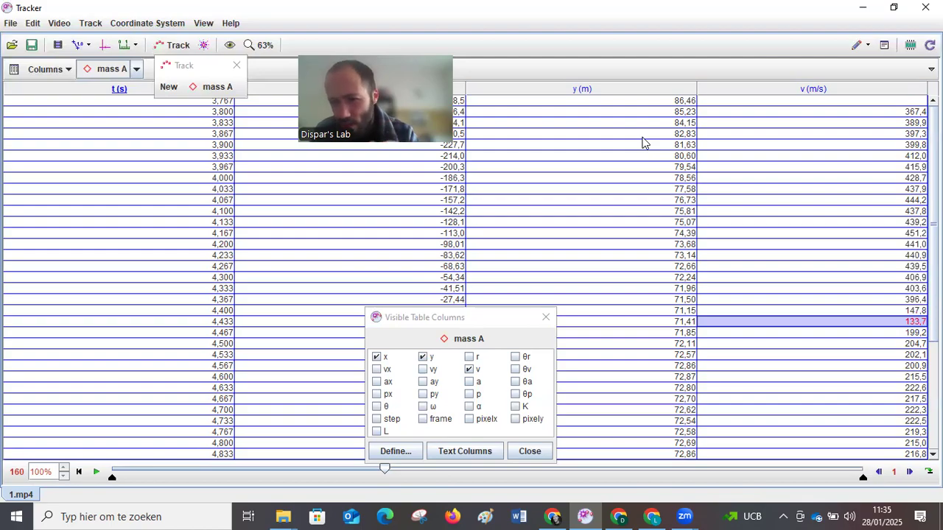
{"action": "key", "text": "Down"}
{"action": "key", "text": "Down"}
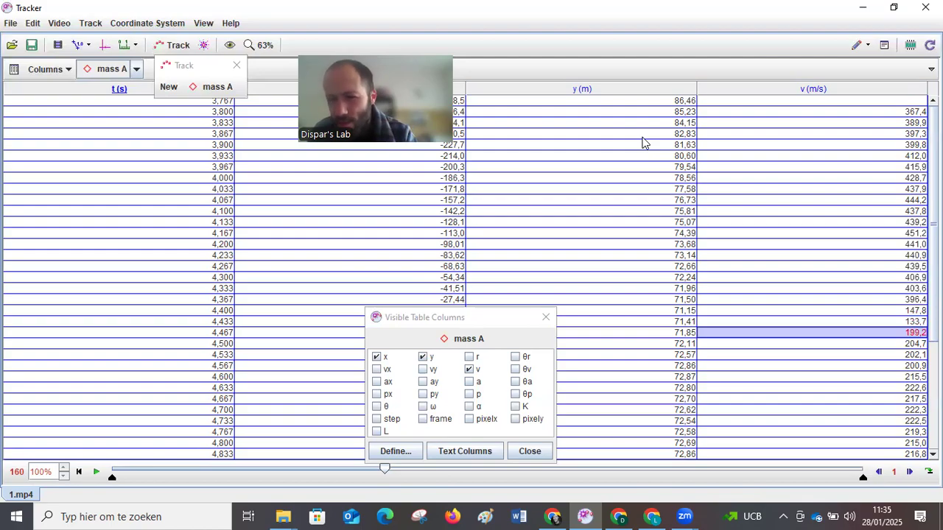
- Review mass A's speed values backwards from t = 4,467 s to the row at t = 4,167 s
{"action": "key", "text": "Up"}
{"action": "key", "text": "Up"}
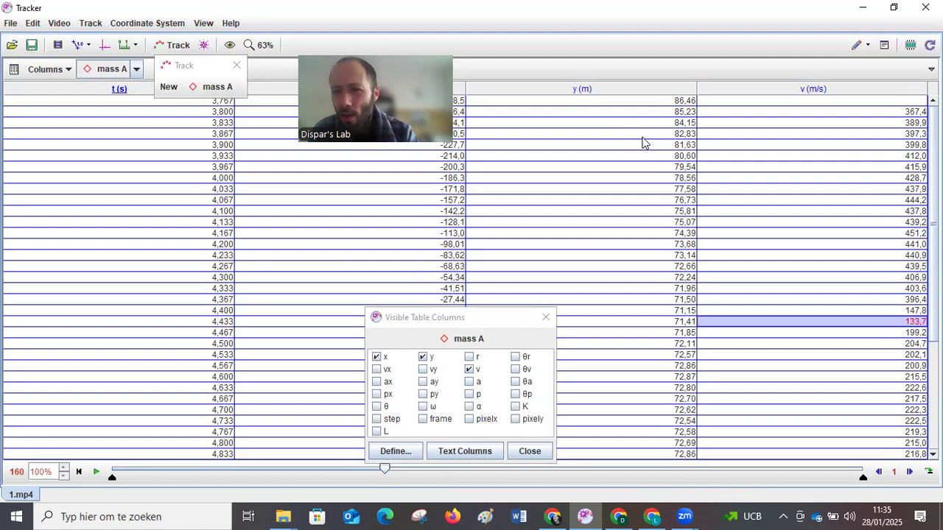
{"action": "key", "text": "Up"}
{"action": "key", "text": "Up"}
{"action": "key", "text": "Up"}
{"action": "key", "text": "Up"}
{"action": "key", "text": "Up"}
{"action": "key", "text": "Up"}
{"action": "key", "text": "Up"}
{"action": "key", "text": "Up"}
{"action": "key", "text": "Up"}
{"action": "key", "text": "Down"}
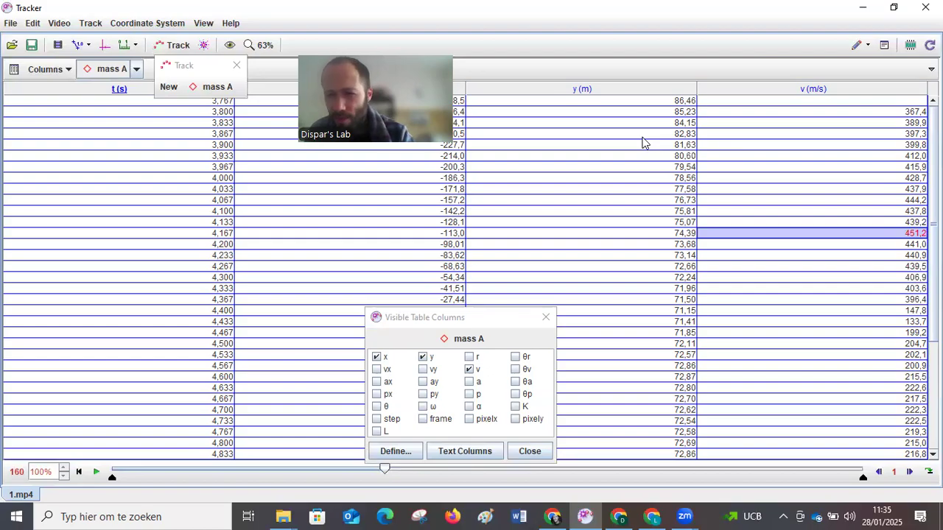
- Examine how mass A's speed develops through and after the collision, from t = 4,167 s to t = 4,933 s
{"action": "key", "text": "Down"}
{"action": "key", "text": "Down"}
{"action": "key", "text": "Down"}
{"action": "key", "text": "Down"}
{"action": "key", "text": "Down"}
{"action": "key", "text": "Down"}
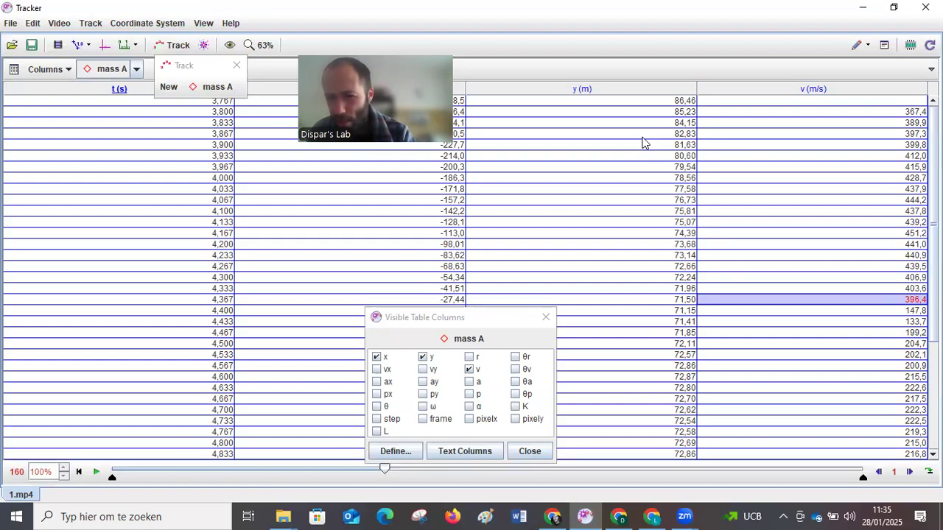
{"action": "key", "text": "Down"}
{"action": "key", "text": "Down"}
{"action": "key", "text": "Down"}
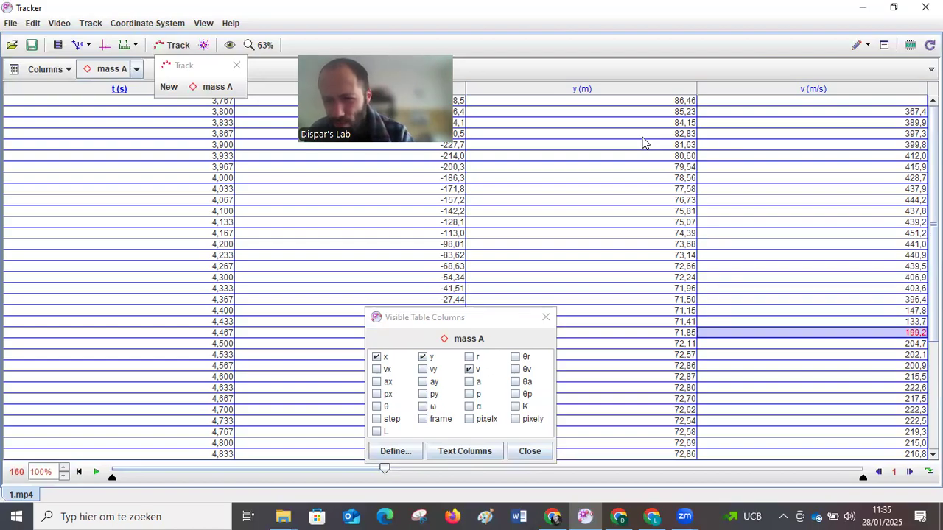
{"action": "key", "text": "Down"}
{"action": "key", "text": "Down"}
{"action": "key", "text": "Down"}
{"action": "key", "text": "Down"}
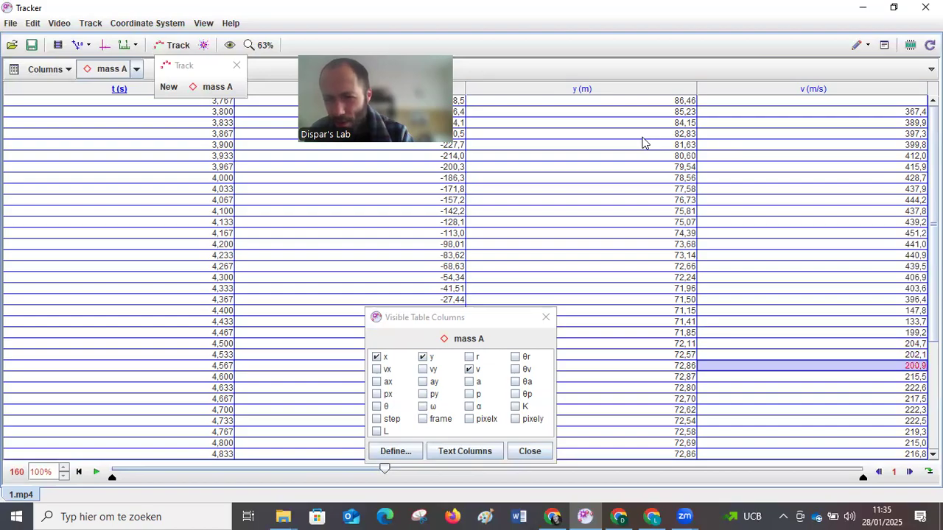
{"action": "key", "text": "Down"}
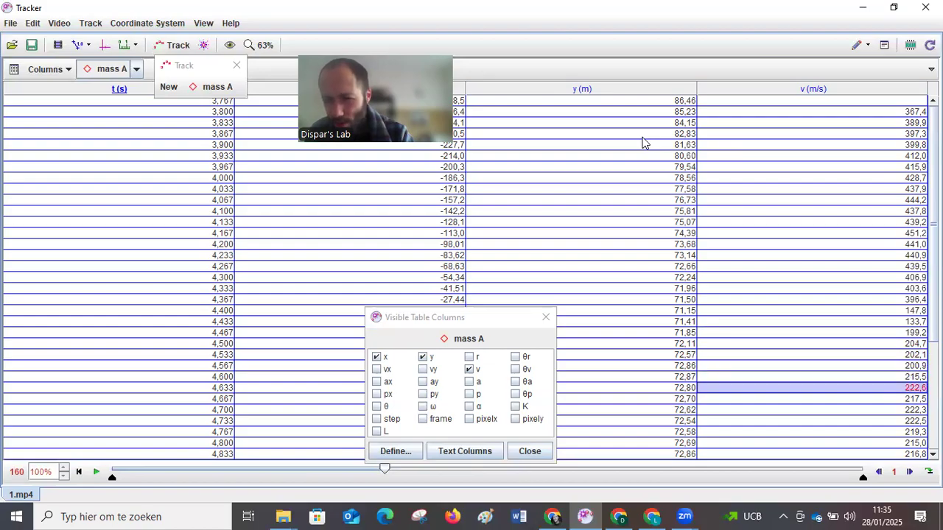
{"action": "key", "text": "Down"}
{"action": "key", "text": "Down"}
{"action": "key", "text": "Down"}
{"action": "key", "text": "Down"}
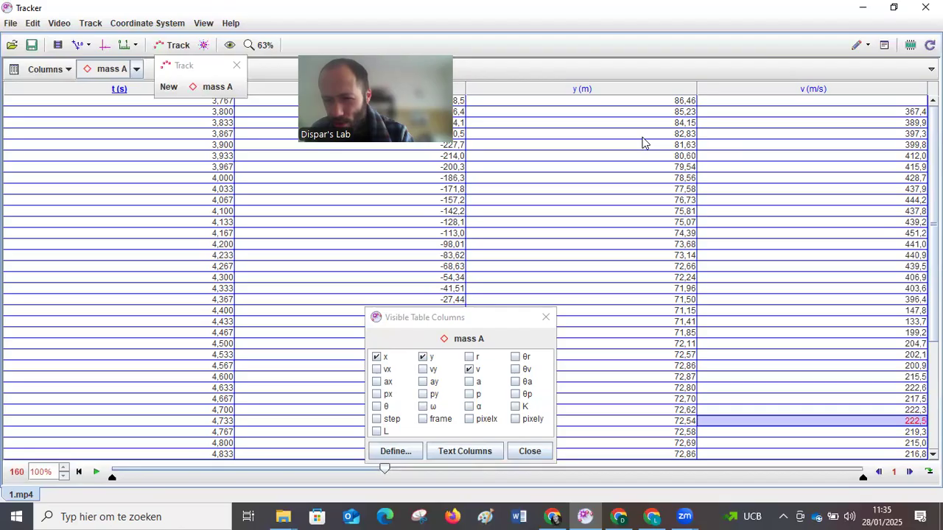
{"action": "key", "text": "Down"}
{"action": "key", "text": "Down"}
{"action": "key", "text": "Down"}
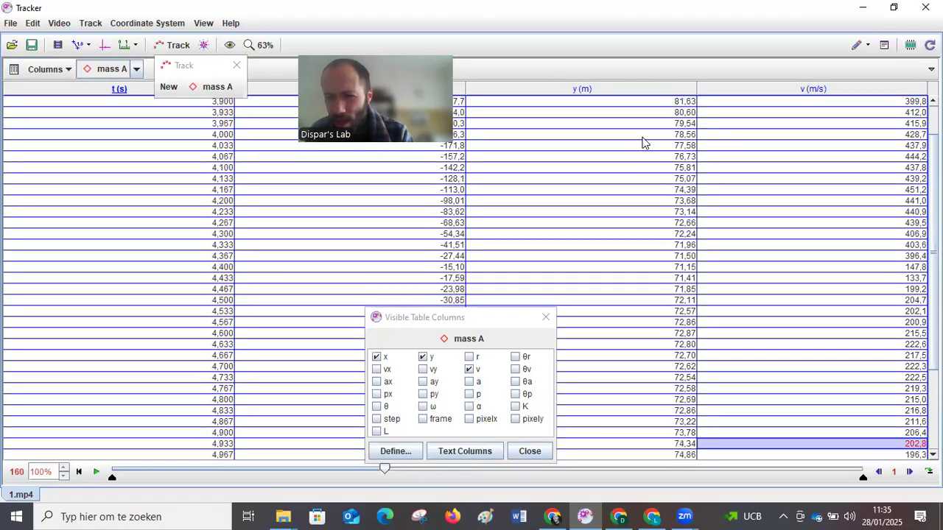
- Review mass A's speed values backwards from t = 4,933 s to the collision rows at t = 4,367 s and 4,400 s
{"action": "key", "text": "Up"}
{"action": "key", "text": "Up"}
{"action": "key", "text": "Up"}
{"action": "key", "text": "Up"}
{"action": "key", "text": "Up"}
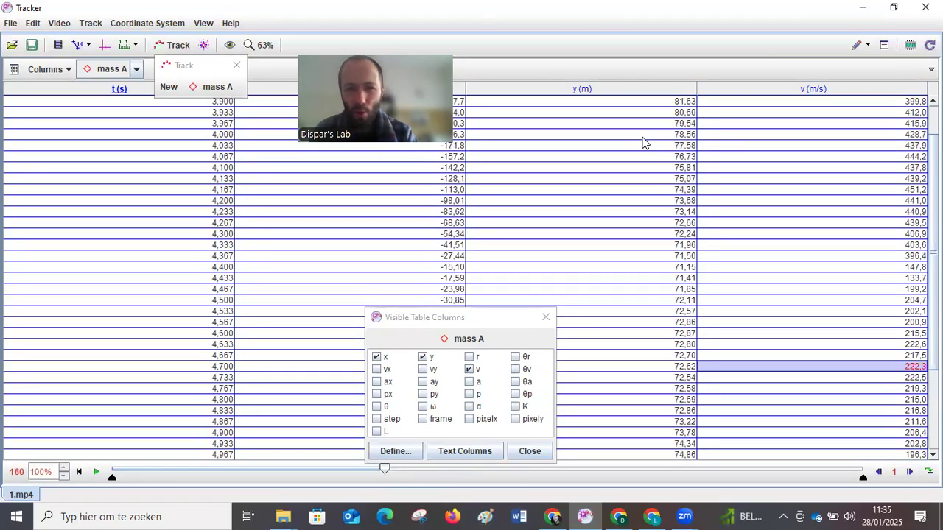
{"action": "key", "text": "Up"}
{"action": "key", "text": "Up"}
{"action": "key", "text": "Up"}
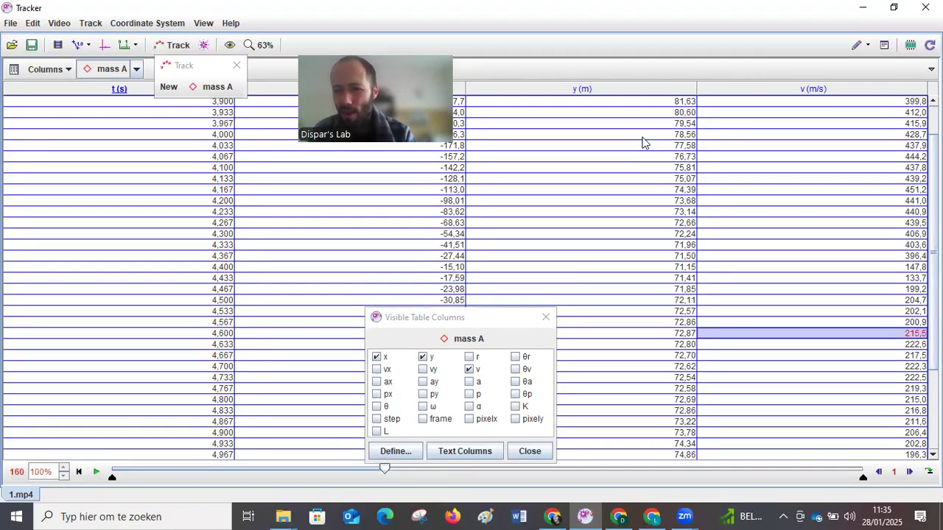
{"action": "key", "text": "Up"}
{"action": "key", "text": "Up"}
{"action": "key", "text": "Up"}
{"action": "key", "text": "Up"}
{"action": "key", "text": "Up"}
{"action": "key", "text": "Up"}
{"action": "key", "text": "Up"}
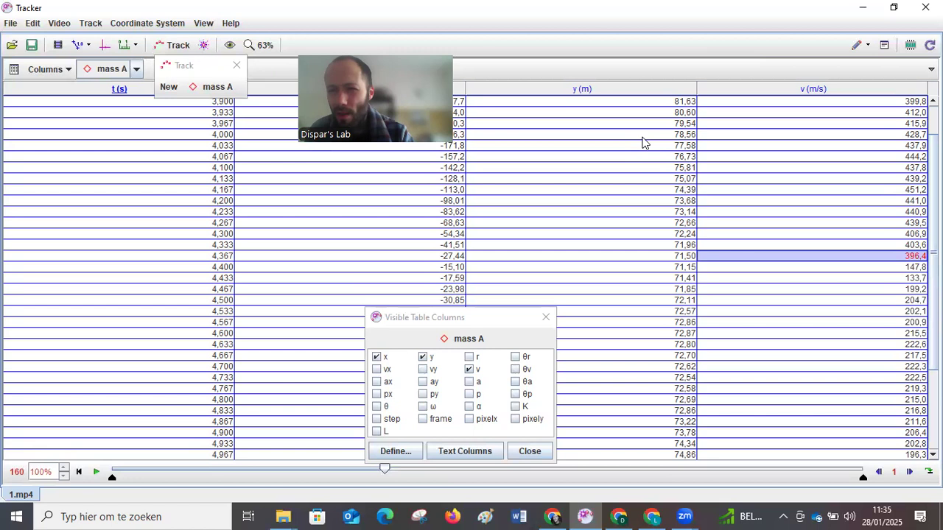
{"action": "key", "text": "Down"}
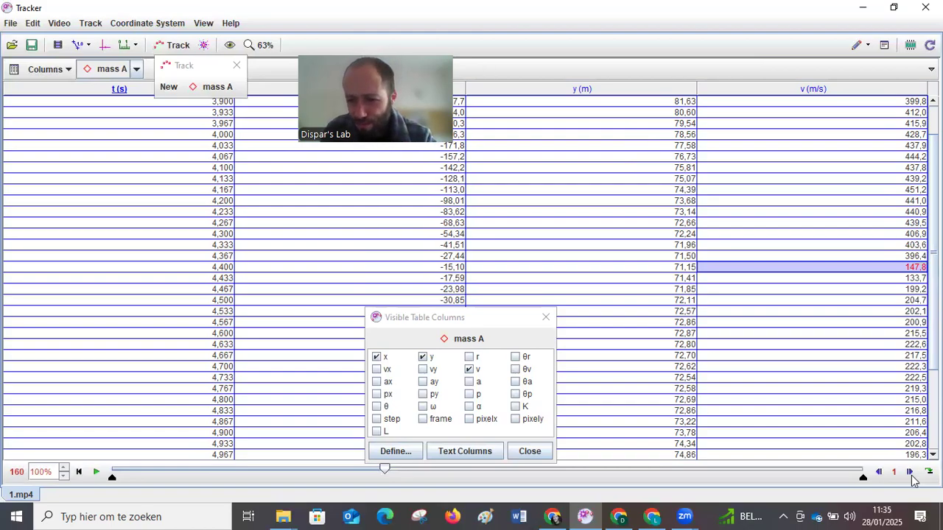
- Restore the split view with video, plots and table, and create a second point mass track
{"action": "left_click", "coordinate": [931, 69]}
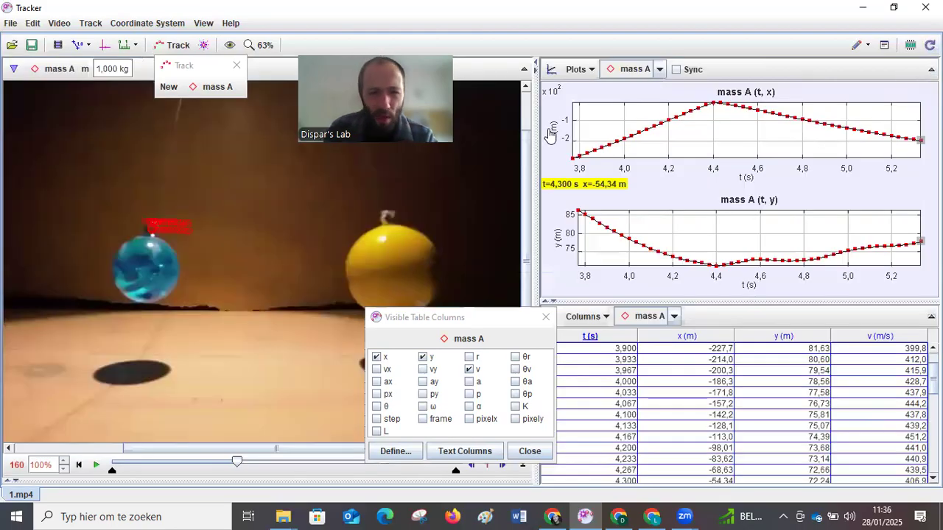
{"action": "left_click_drag", "start_coordinate": [437, 315], "coordinate": [573, 246]}
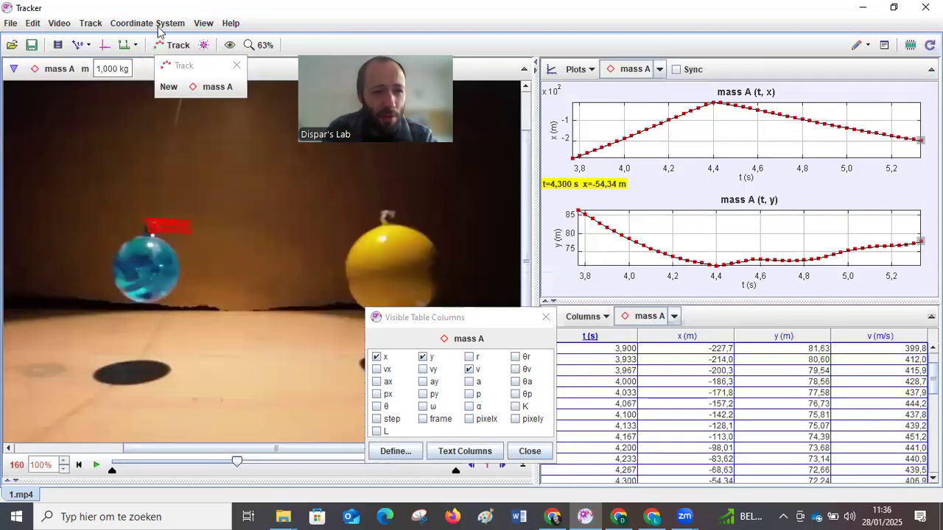
{"action": "left_click", "coordinate": [174, 47]}
{"action": "left_click", "coordinate": [165, 49]}
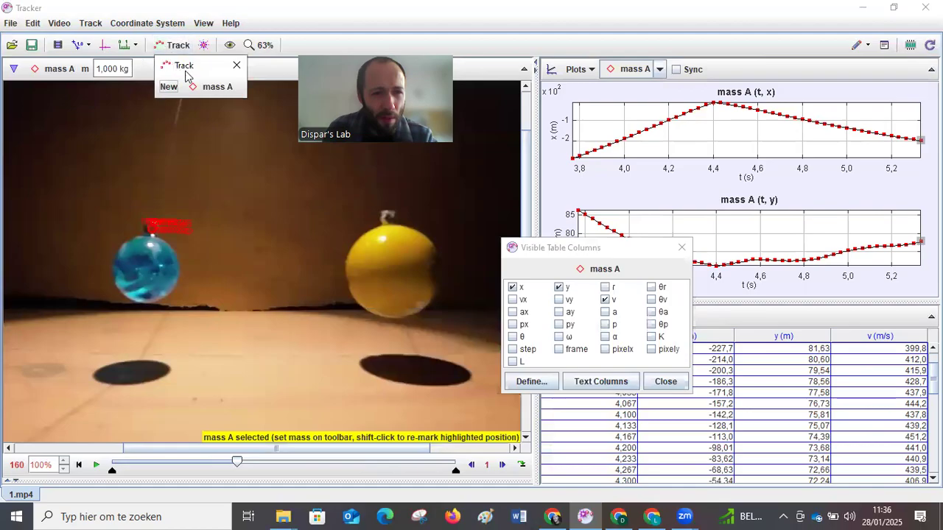
{"action": "left_click", "coordinate": [168, 86]}
{"action": "left_click", "coordinate": [178, 103]}
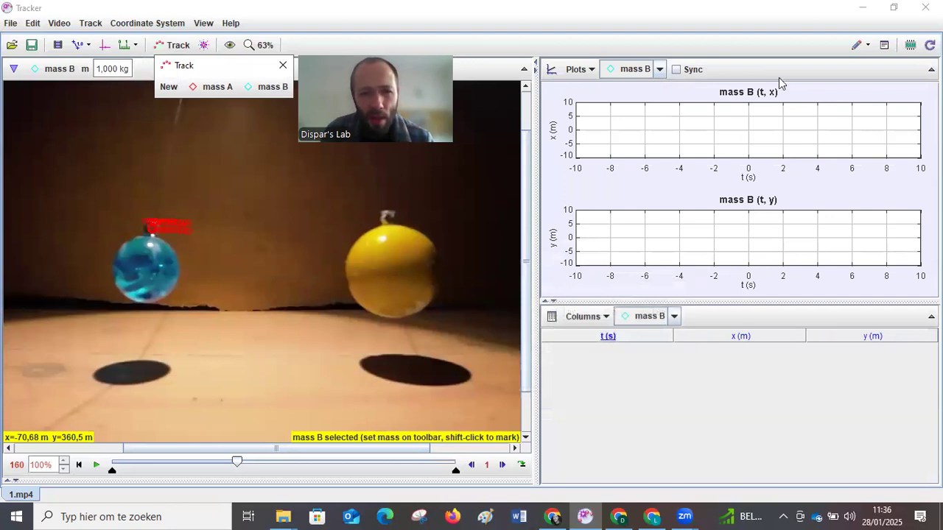
- Open the Autotracker for mass B and bring the video to frame 131, just before the balls collide
{"action": "left_click_drag", "start_coordinate": [237, 462], "coordinate": [182, 462]}
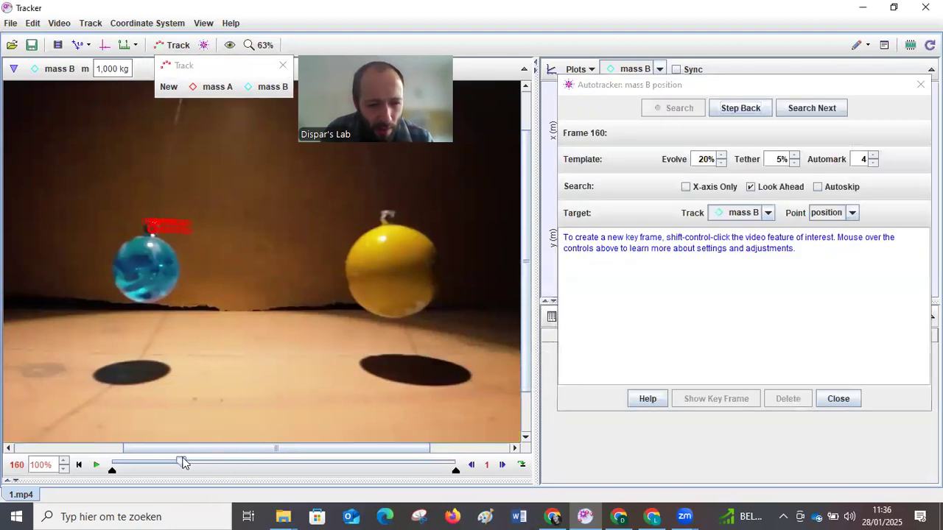
{"action": "left_click", "coordinate": [96, 464]}
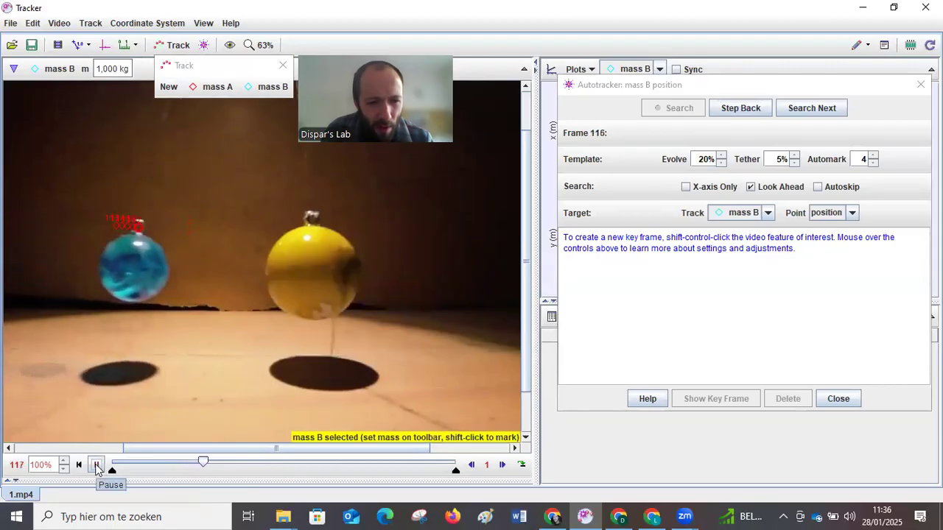
{"action": "left_click", "coordinate": [96, 468]}
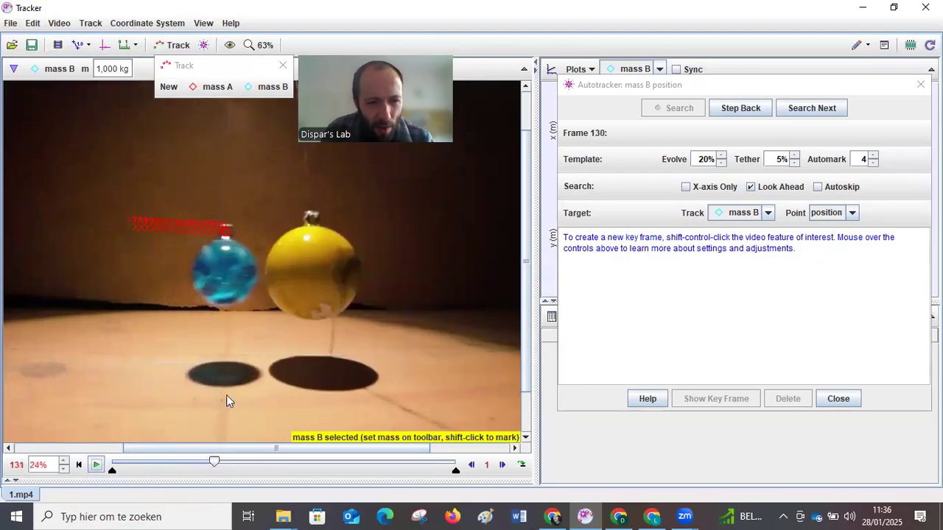
- Create mass B's Autotracker key frame on the metal loop above the yellow ball and enlarge the template around it
{"action": "scroll", "coordinate": [328, 229], "scroll_direction": "up", "scroll_amount": 3}
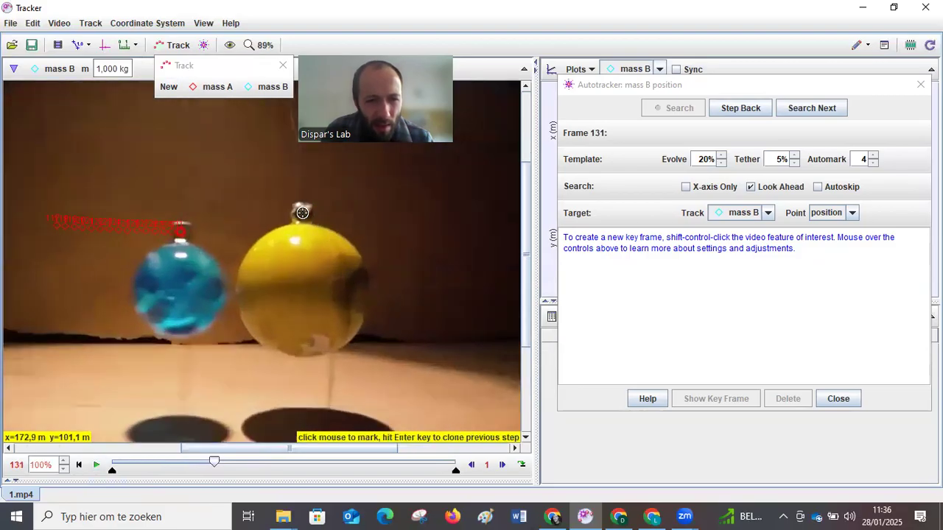
{"action": "left_click", "coordinate": [302, 212], "text": "ctrl+shift"}
{"action": "left_click_drag", "start_coordinate": [309, 219], "coordinate": [327, 251]}
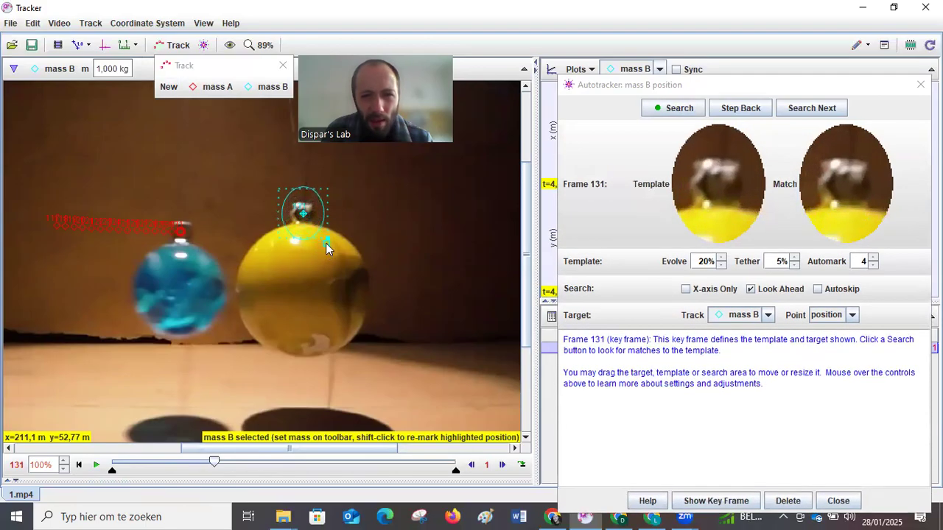
- Autotrack the yellow ball from frame 131 to frame 158, stop the search and close the Autotracker
{"action": "scroll", "coordinate": [440, 260], "scroll_direction": "down", "scroll_amount": 3}
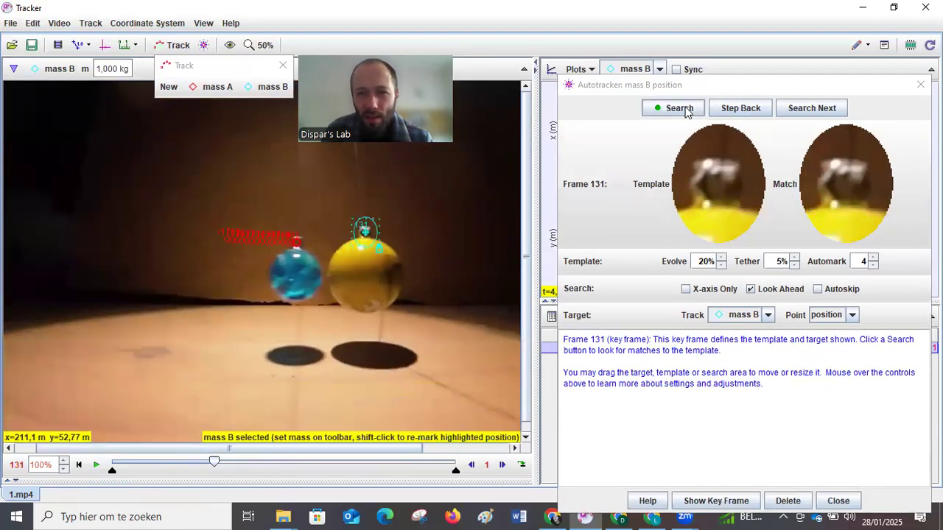
{"action": "left_click", "coordinate": [680, 108]}
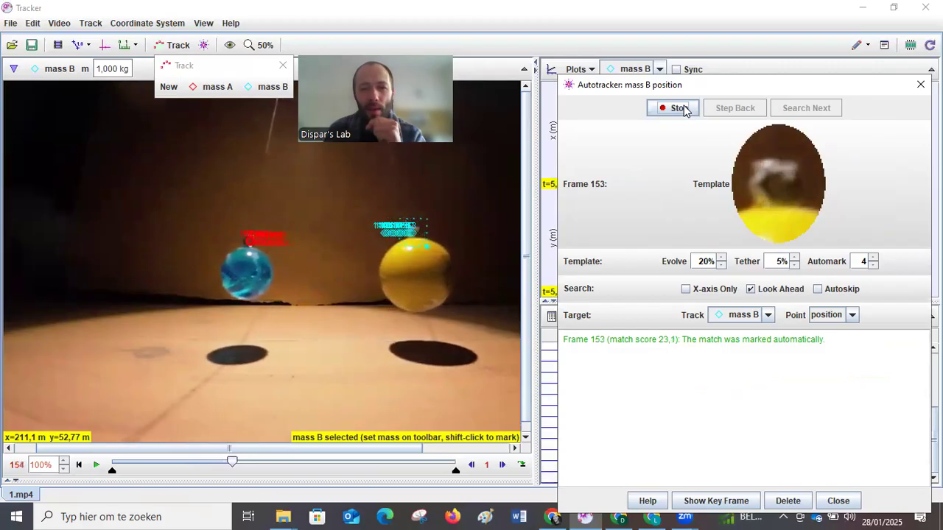
{"action": "left_click", "coordinate": [680, 107]}
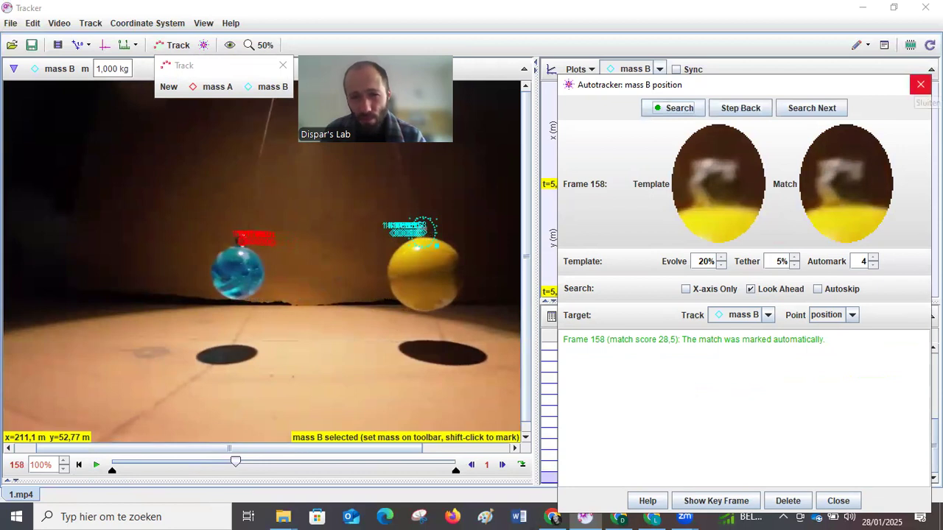
{"action": "left_click", "coordinate": [920, 84]}
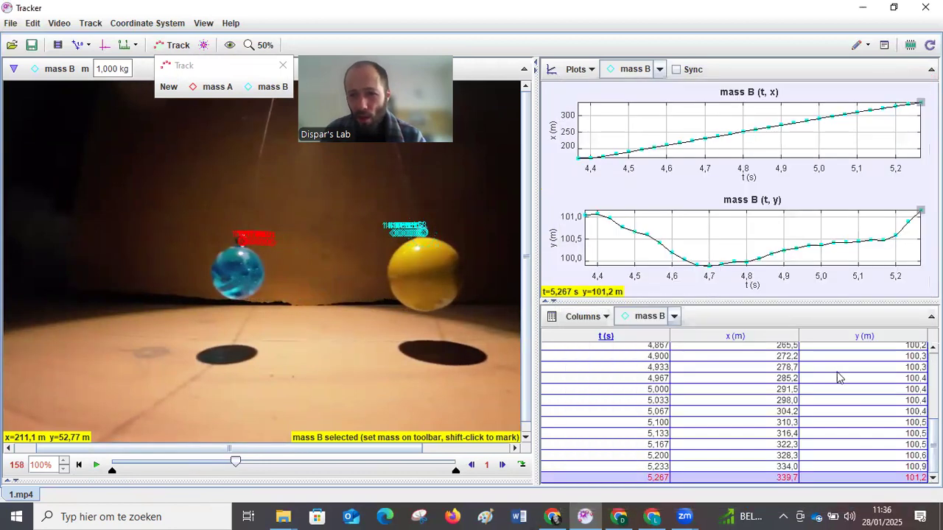
- Add the velocity magnitude column v to mass B's data table and maximize the table
{"action": "left_click", "coordinate": [607, 320]}
{"action": "left_click", "coordinate": [469, 369]}
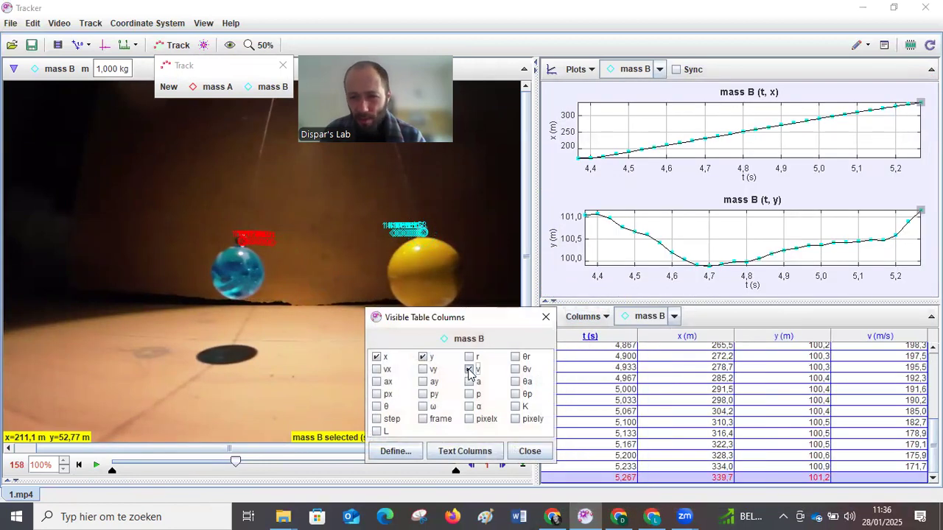
{"action": "left_click", "coordinate": [529, 451]}
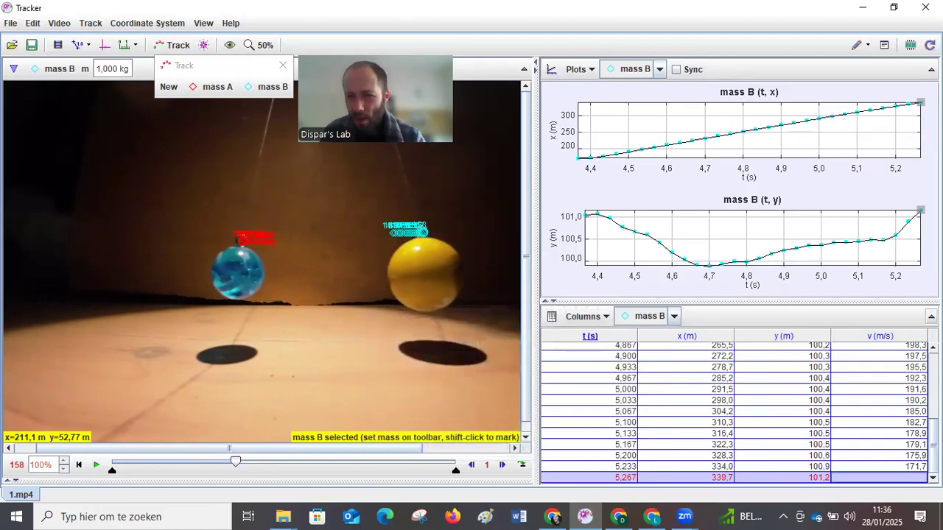
{"action": "left_click", "coordinate": [931, 316]}
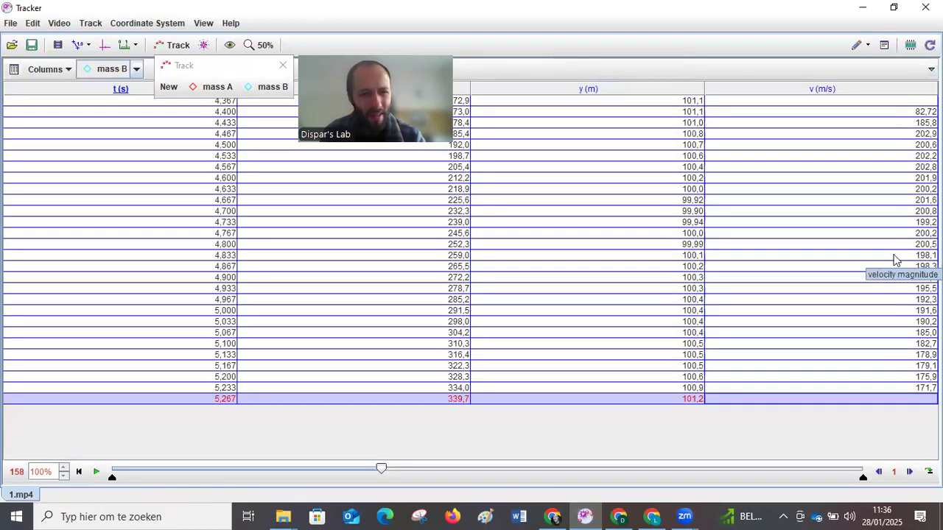
- Examine mass B's speed values after the collision, row by row starting at t = 4,400 s
{"action": "left_click", "coordinate": [887, 114]}
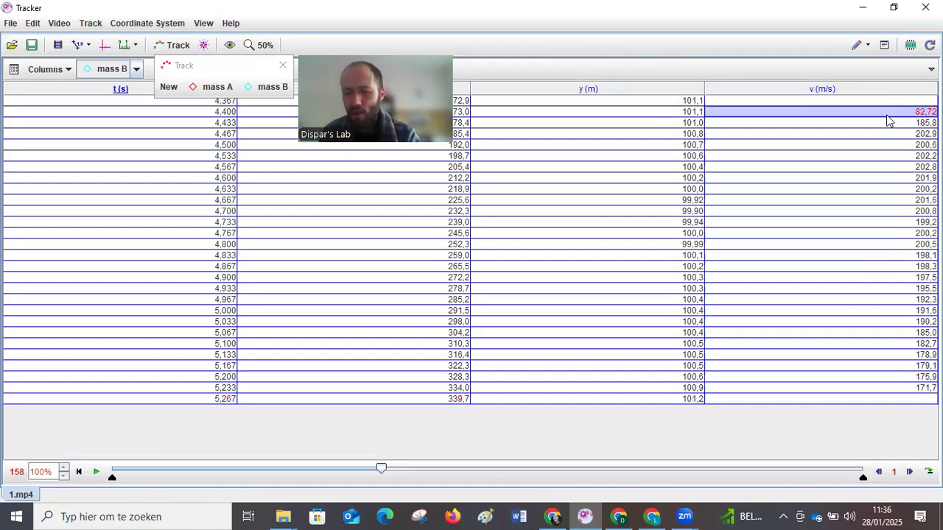
{"action": "key", "text": "Down"}
{"action": "key", "text": "Down"}
{"action": "key", "text": "Up"}
{"action": "key", "text": "Down"}
{"action": "key", "text": "Down"}
{"action": "key", "text": "Down"}
{"action": "key", "text": "Down"}
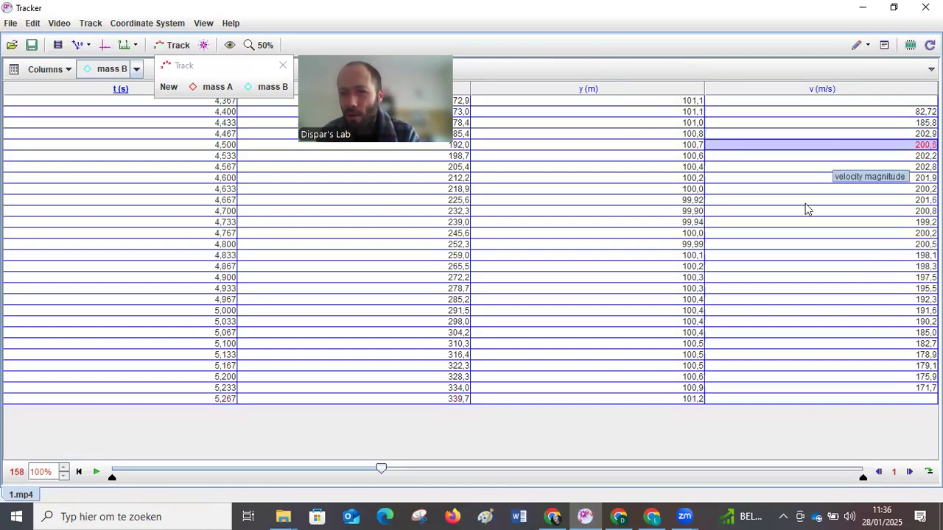
{"action": "key", "text": "Down"}
{"action": "key", "text": "Down"}
{"action": "key", "text": "Down"}
{"action": "key", "text": "Down"}
{"action": "key", "text": "Down"}
{"action": "key", "text": "Down"}
{"action": "key", "text": "Down"}
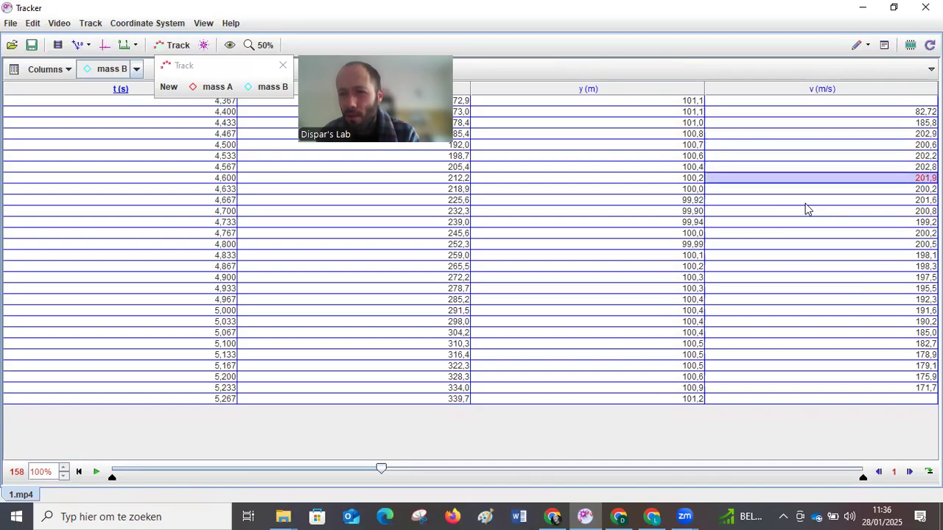
- Review mass B's speed values backwards to the row at t = 4,500 s
{"action": "key", "text": "Up"}
{"action": "key", "text": "Up"}
{"action": "key", "text": "Up"}
{"action": "key", "text": "Up"}
{"action": "key", "text": "Up"}
{"action": "key", "text": "Up"}
{"action": "key", "text": "Up"}
{"action": "key", "text": "Up"}
{"action": "key", "text": "Up"}
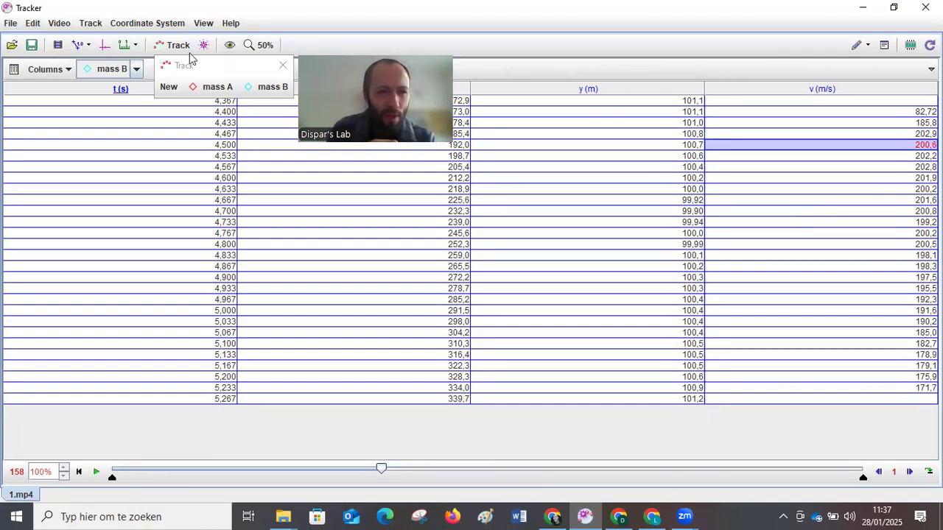
- Restore the split view and replace the current video with 3.mp4 from the 28-01 folder
{"action": "left_click", "coordinate": [57, 23]}
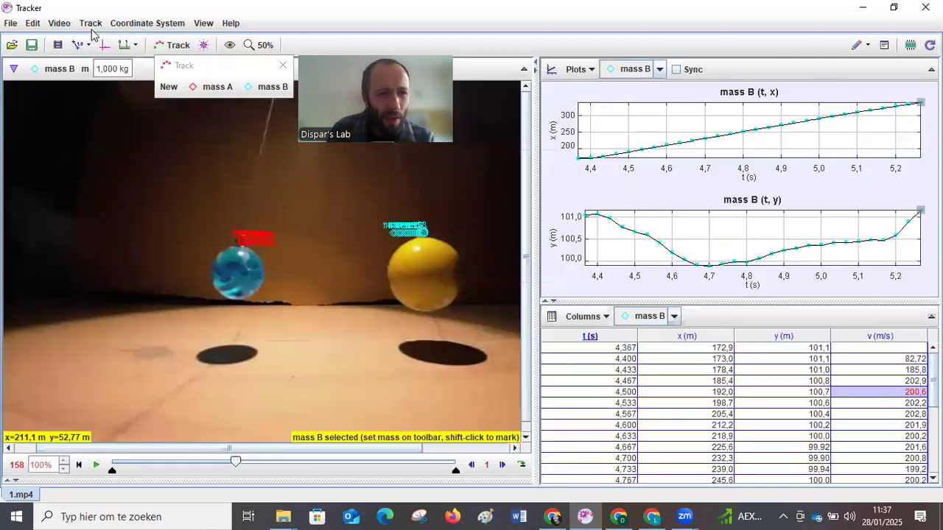
{"action": "left_click", "coordinate": [60, 25]}
{"action": "left_click", "coordinate": [70, 40]}
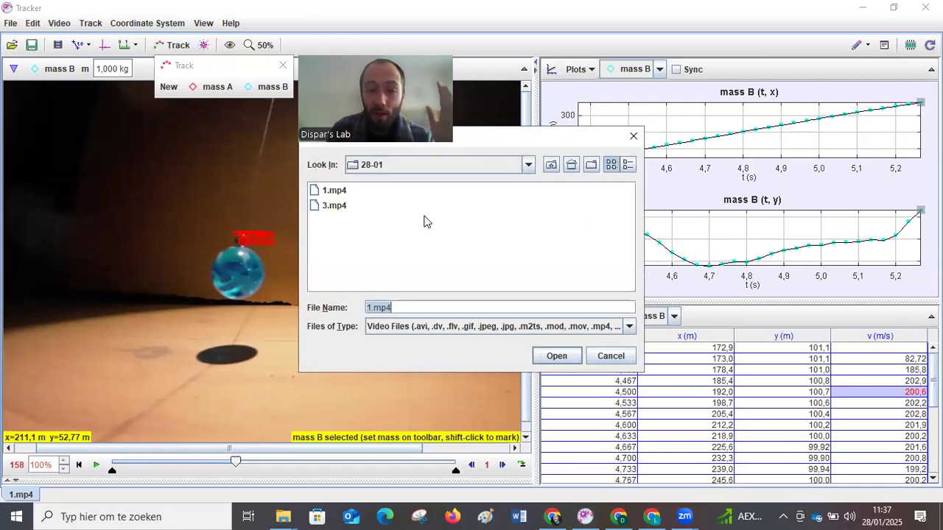
{"action": "left_click", "coordinate": [340, 208]}
{"action": "left_click", "coordinate": [553, 356]}
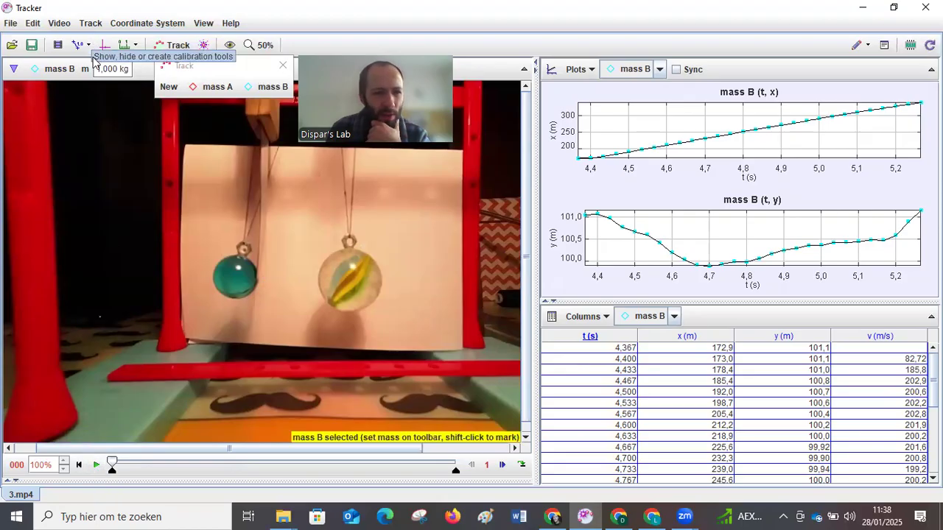
- Delete the old mass B and mass A tracks left over from the previous video
{"action": "left_click", "coordinate": [57, 68]}
{"action": "left_click", "coordinate": [51, 307]}
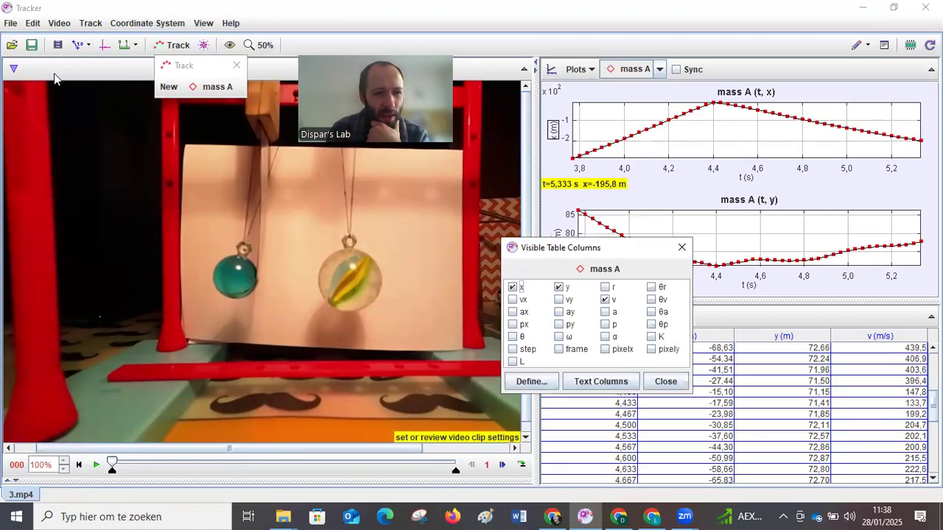
{"action": "left_click", "coordinate": [12, 69]}
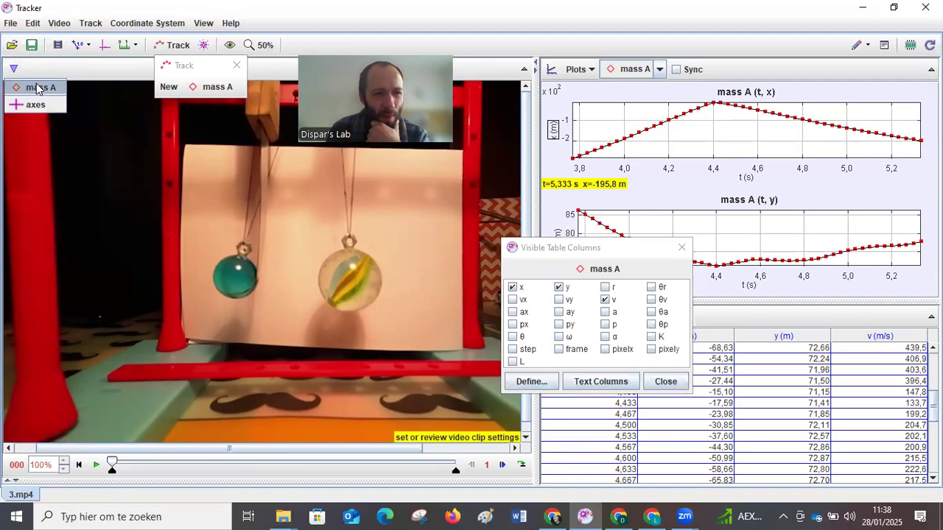
{"action": "left_click", "coordinate": [26, 84]}
{"action": "left_click", "coordinate": [53, 68]}
{"action": "left_click", "coordinate": [92, 310]}
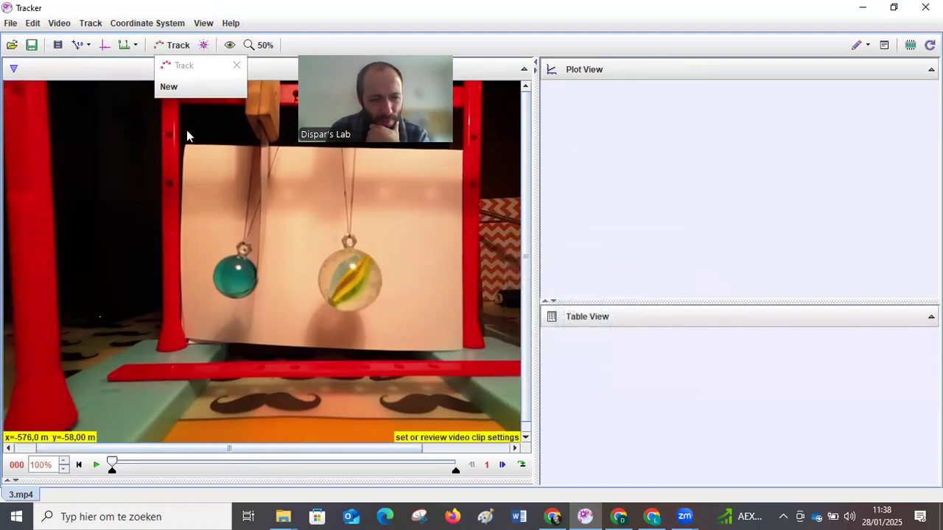
- Create a new point mass track and advance 3.mp4 to frame 8 with the teal ball in close view
{"action": "left_click", "coordinate": [91, 23]}
{"action": "left_click", "coordinate": [101, 38]}
{"action": "left_click", "coordinate": [95, 464]}
{"action": "left_click", "coordinate": [95, 464]}
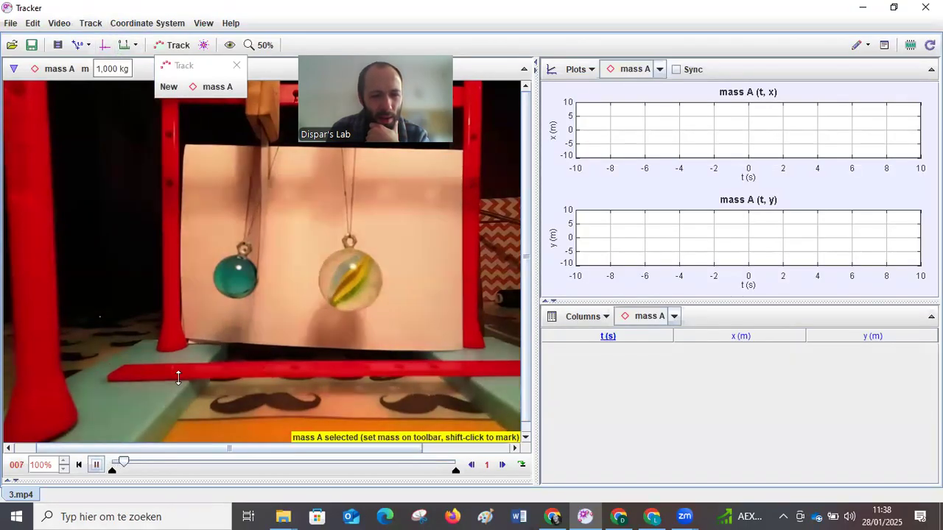
{"action": "scroll", "coordinate": [242, 258], "scroll_direction": "up", "scroll_amount": 3}
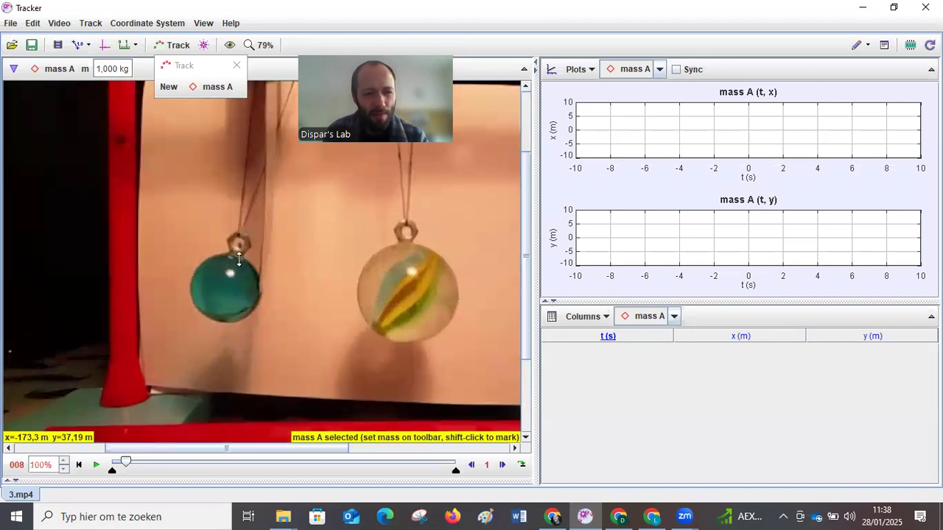
{"action": "scroll", "coordinate": [232, 274], "scroll_direction": "up", "scroll_amount": 1}
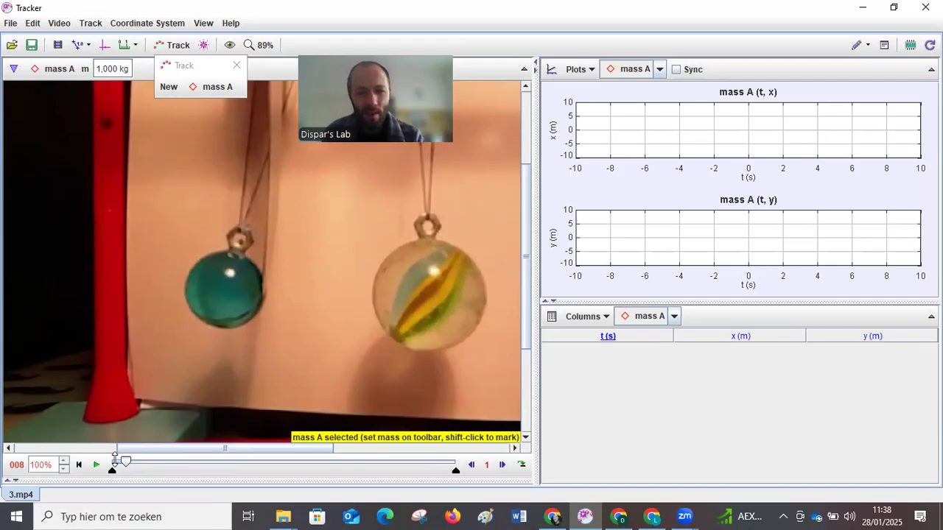
{"action": "scroll", "coordinate": [248, 315], "scroll_direction": "up", "scroll_amount": 1}
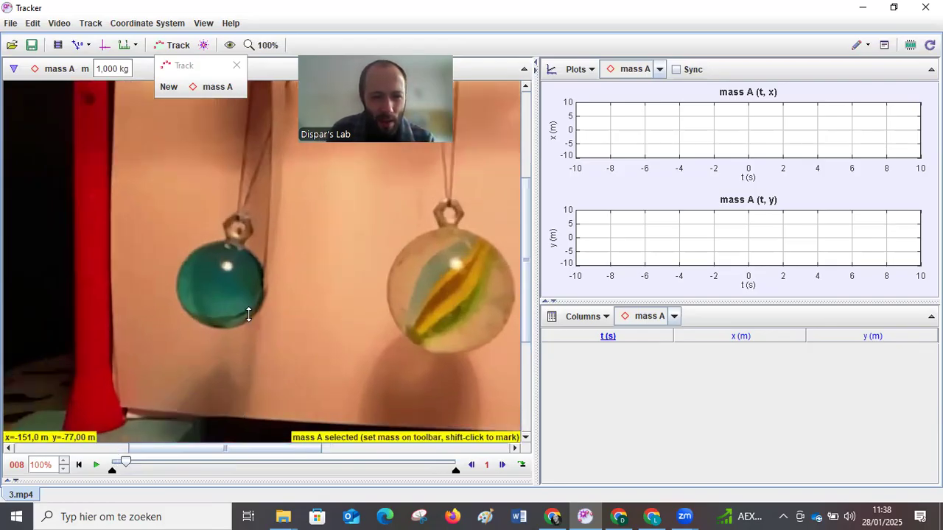
{"action": "scroll", "coordinate": [233, 257], "scroll_direction": "up", "scroll_amount": 1}
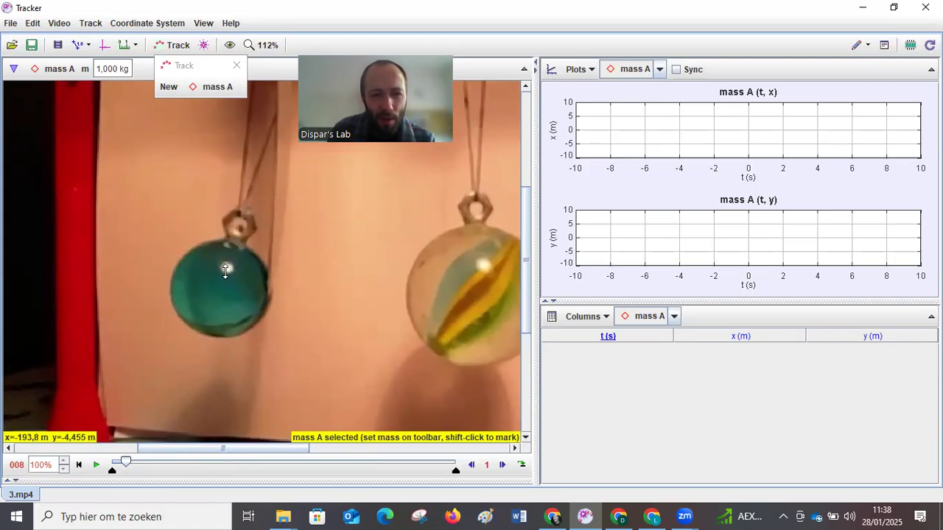
- Preview the collision in 3.mp4 with both balls in view and return the video to frame 11
{"action": "scroll", "coordinate": [214, 373], "scroll_direction": "down", "scroll_amount": 1}
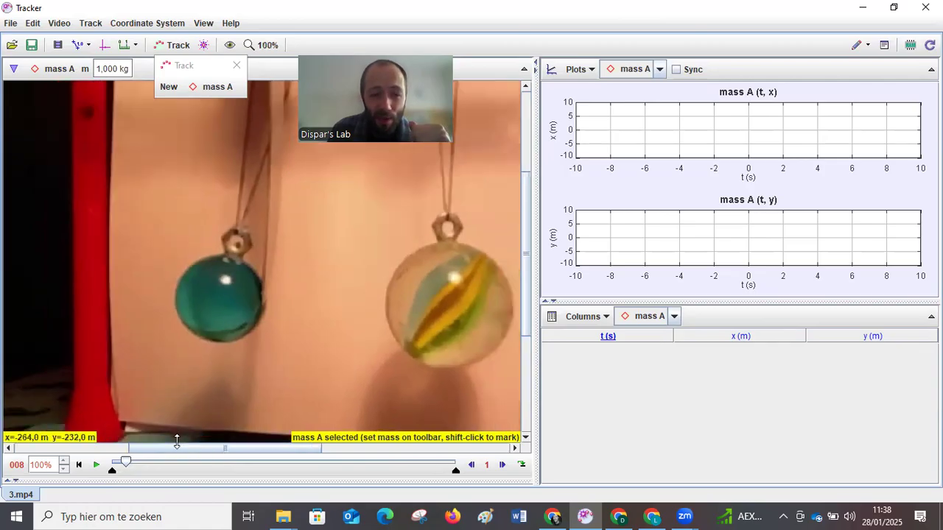
{"action": "left_click_drag", "start_coordinate": [177, 449], "coordinate": [187, 448]}
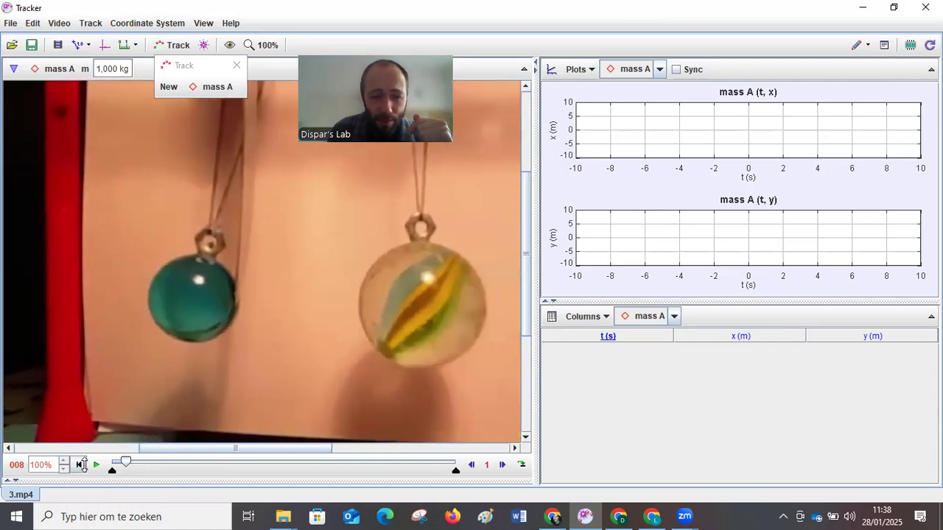
{"action": "left_click", "coordinate": [93, 465]}
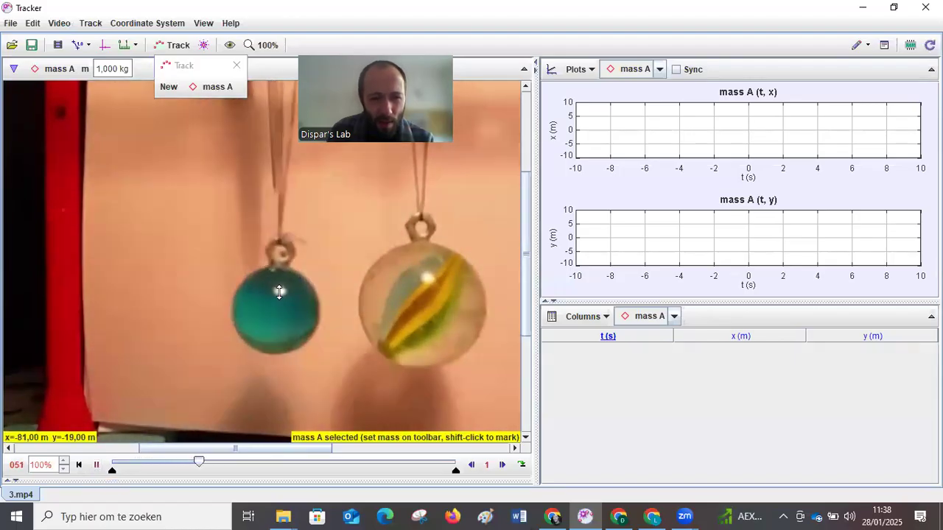
{"action": "left_click", "coordinate": [96, 464]}
{"action": "left_click_drag", "start_coordinate": [244, 463], "coordinate": [130, 462]}
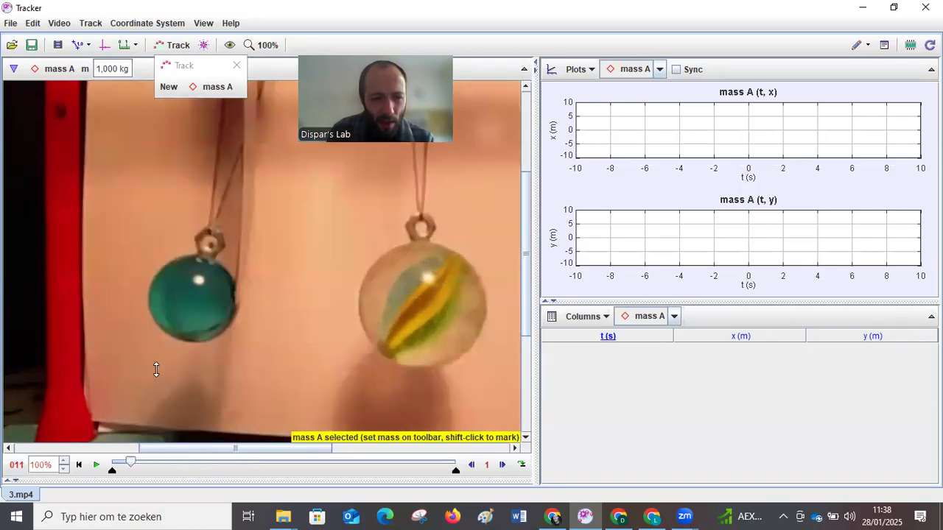
- Set an Autotracker key frame for mass A on the teal ball's highlight at frame 11 and enlarge the template around it
{"action": "left_click", "coordinate": [198, 281], "text": "ctrl+shift"}
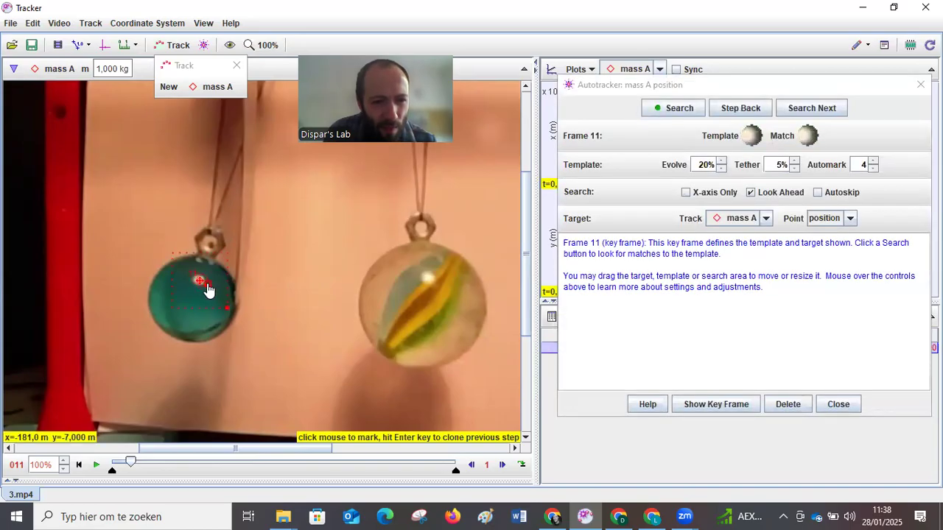
{"action": "left_click", "coordinate": [208, 289]}
{"action": "scroll", "coordinate": [202, 291], "scroll_direction": "up", "scroll_amount": 1}
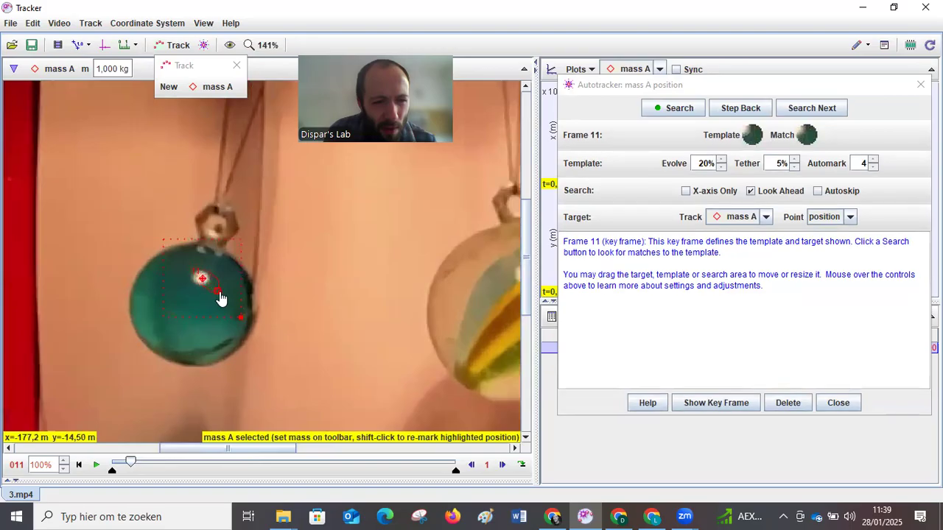
{"action": "left_click_drag", "start_coordinate": [207, 288], "coordinate": [221, 295]}
{"action": "scroll", "coordinate": [251, 265], "scroll_direction": "down", "scroll_amount": 3}
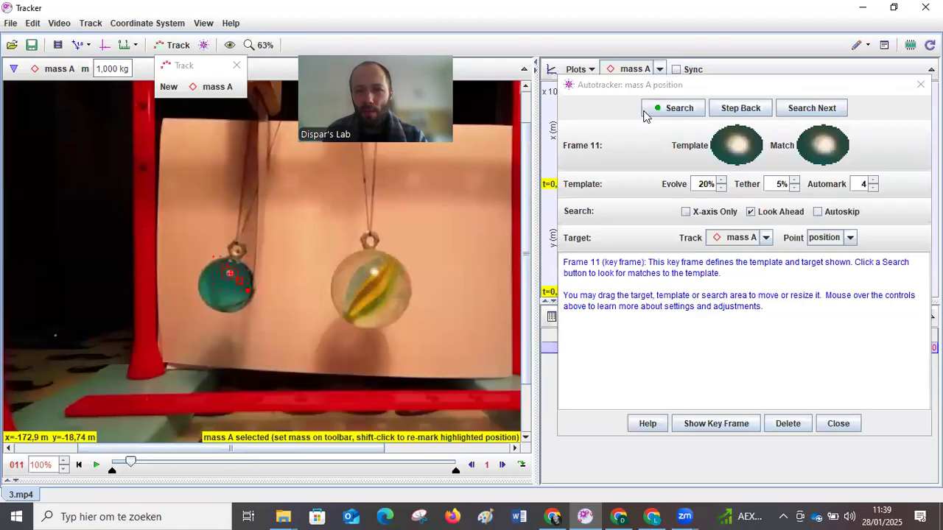
- Autotrack mass A through the collision up to frame 102 and close the Autotracker
{"action": "left_click", "coordinate": [656, 109]}
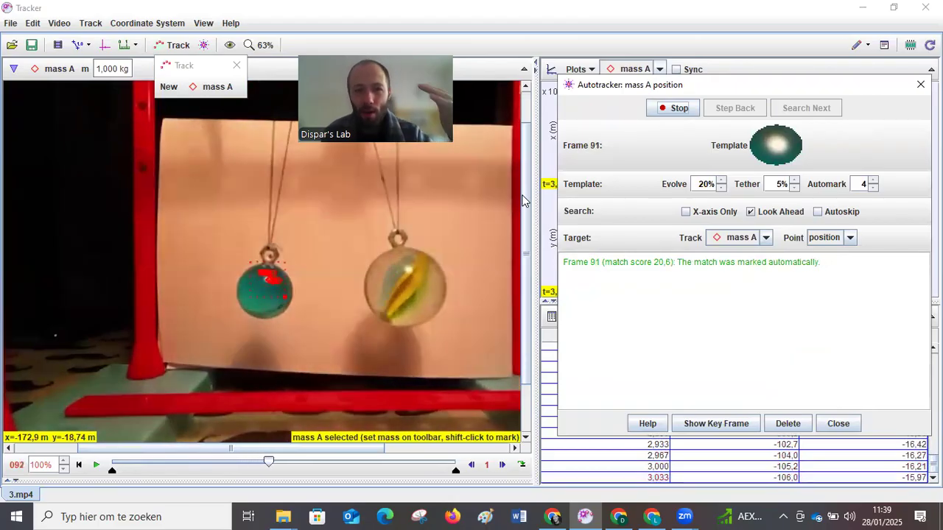
{"action": "left_click", "coordinate": [675, 108]}
{"action": "left_click", "coordinate": [920, 85]}
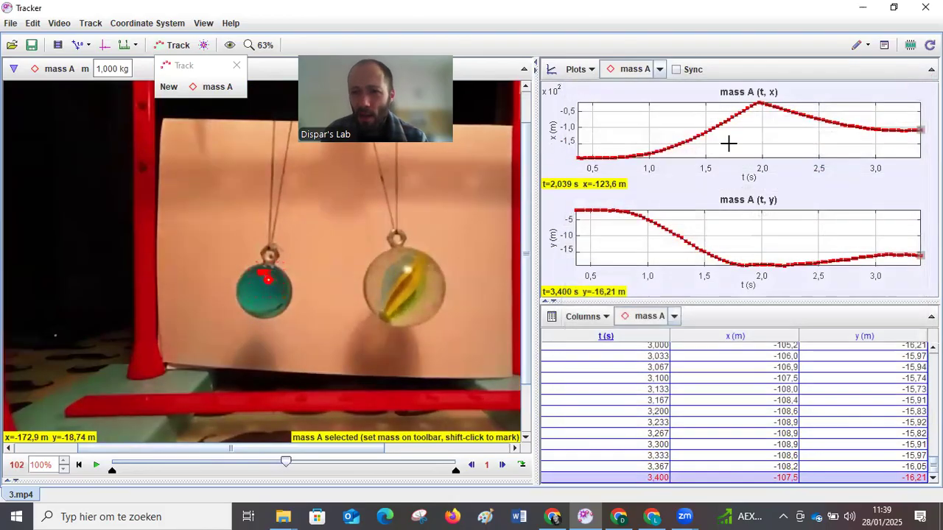
- Add the speed column v to mass A's data table and maximize the table view
{"action": "left_click", "coordinate": [583, 317]}
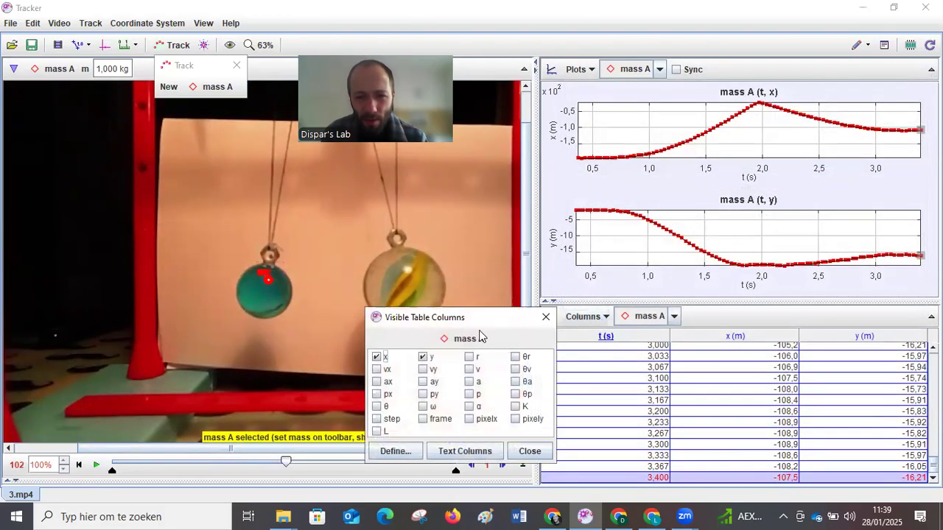
{"action": "left_click", "coordinate": [469, 369]}
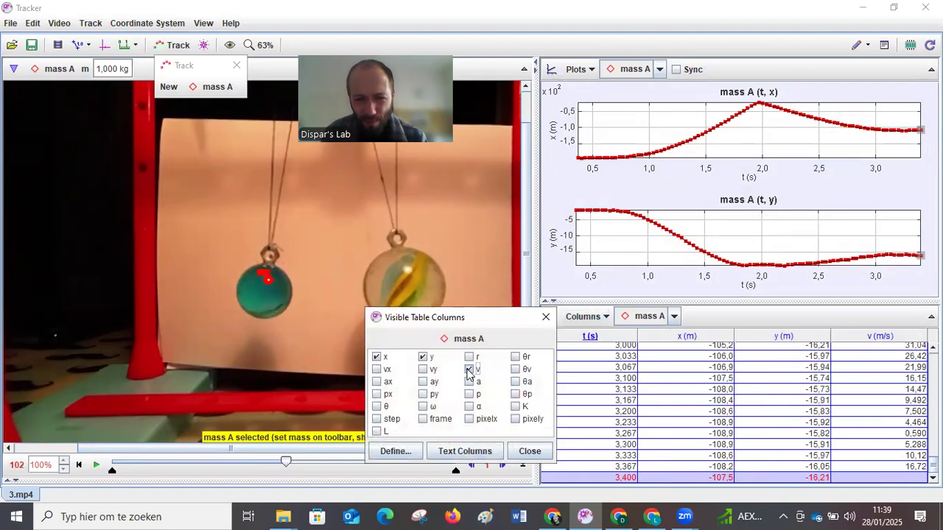
{"action": "left_click", "coordinate": [527, 451]}
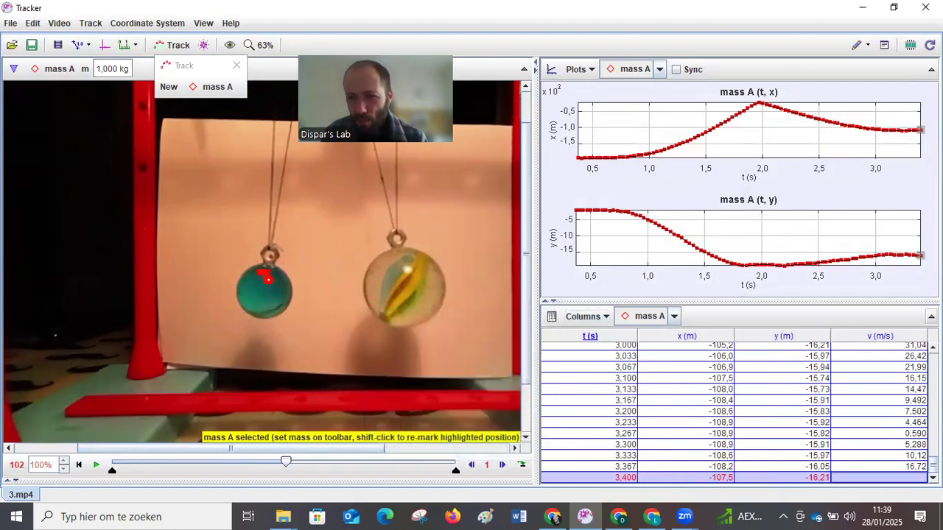
{"action": "left_click", "coordinate": [931, 317]}
- Review mass A's increasing speed values row by row from t = 0,400 s to t = 1,733 s
{"action": "scroll", "coordinate": [835, 124], "scroll_direction": "up", "scroll_amount": 15}
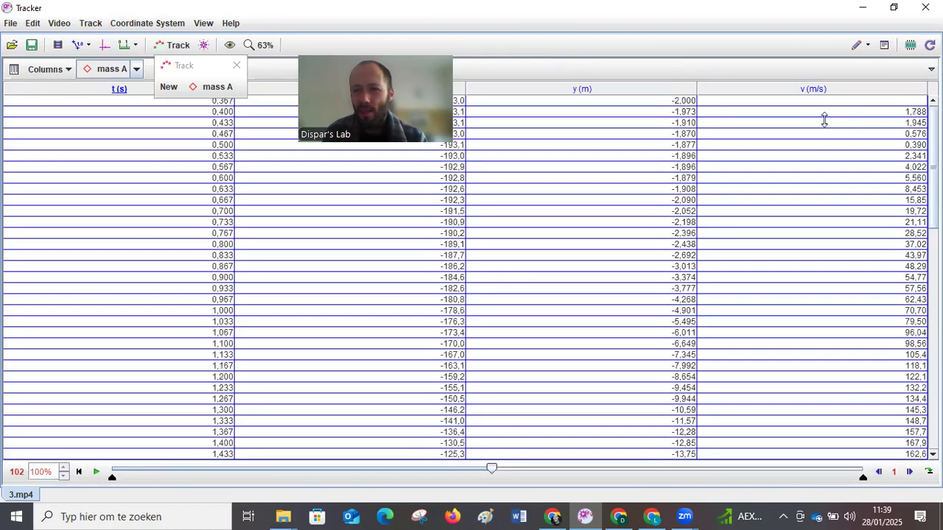
{"action": "left_click", "coordinate": [820, 112]}
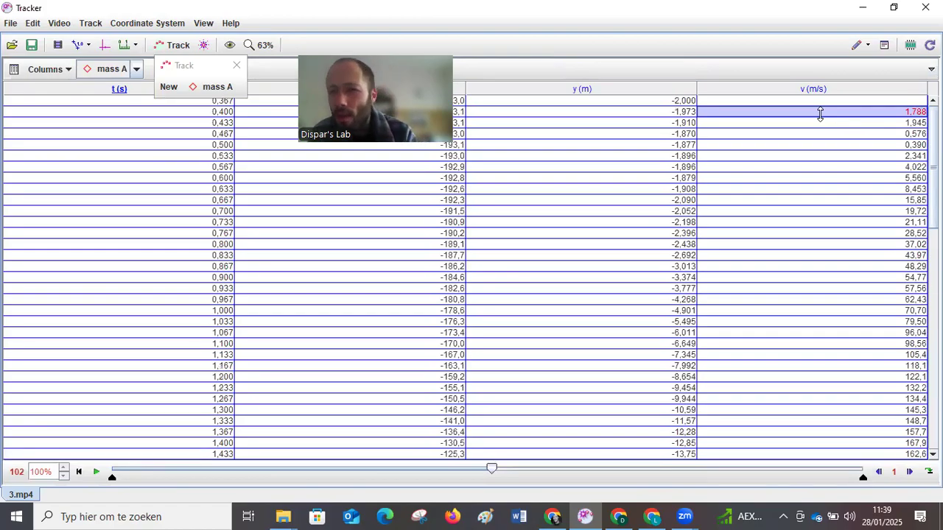
{"action": "key", "text": "Down"}
{"action": "key", "text": "Down"}
{"action": "key", "text": "Down"}
{"action": "key", "text": "Down"}
{"action": "key", "text": "Down"}
{"action": "key", "text": "Down"}
{"action": "key", "text": "Down"}
{"action": "key", "text": "Down"}
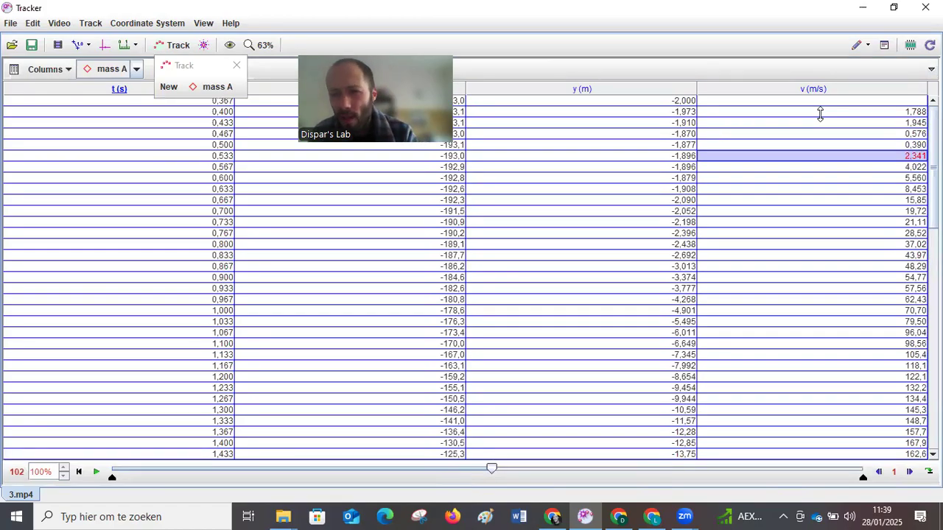
{"action": "key", "text": "Down"}
{"action": "key", "text": "Down"}
{"action": "key", "text": "Down"}
{"action": "key", "text": "Down"}
{"action": "key", "text": "Down"}
{"action": "key", "text": "Down"}
{"action": "key", "text": "Down"}
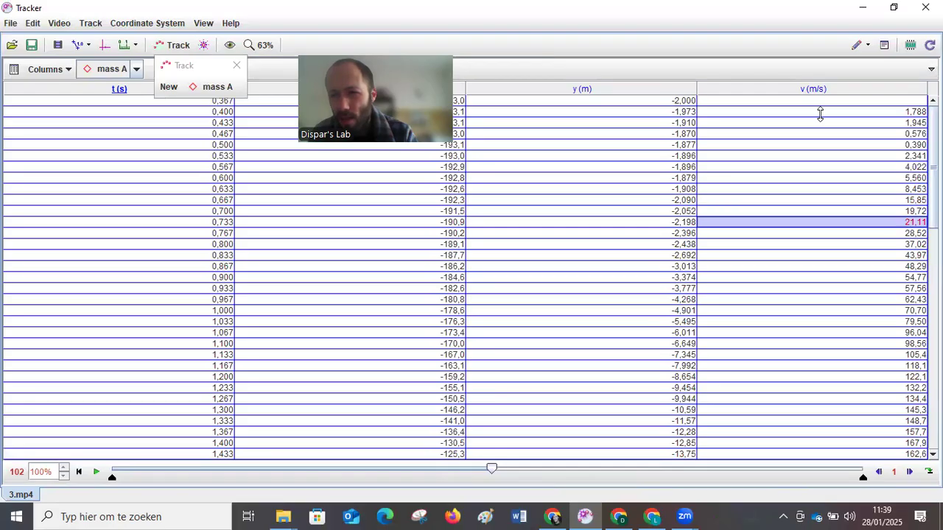
{"action": "key", "text": "Down"}
{"action": "key", "text": "Down"}
{"action": "key", "text": "Down"}
{"action": "key", "text": "Down"}
{"action": "key", "text": "Down"}
{"action": "key", "text": "Down"}
{"action": "key", "text": "Down"}
{"action": "key", "text": "Down"}
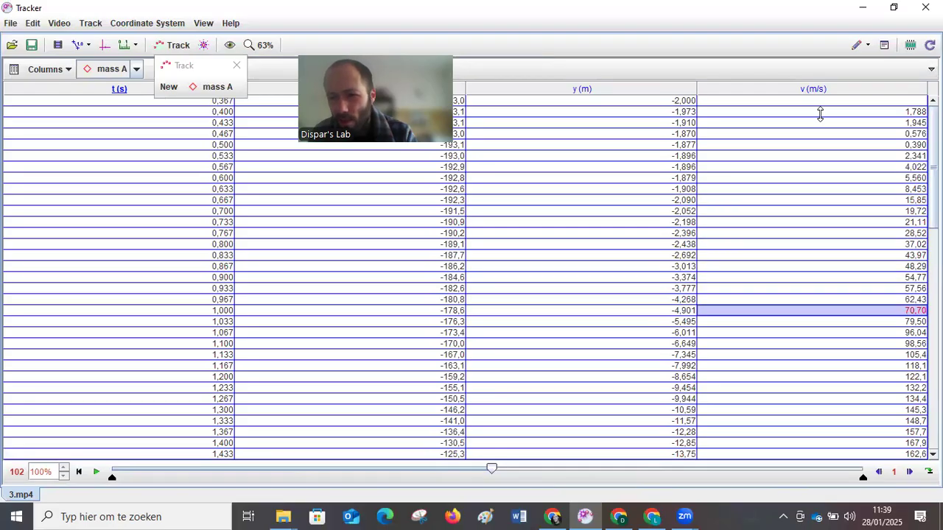
{"action": "key", "text": "Down"}
{"action": "key", "text": "Down"}
{"action": "key", "text": "Down"}
{"action": "key", "text": "Down"}
{"action": "key", "text": "Down"}
{"action": "key", "text": "Down"}
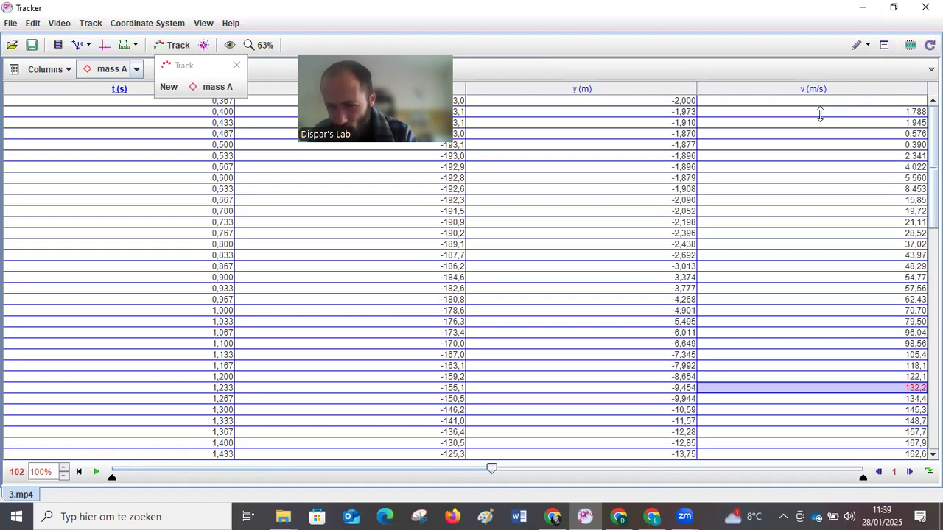
{"action": "key", "text": "Down"}
{"action": "key", "text": "Down"}
{"action": "key", "text": "Down"}
{"action": "key", "text": "Down"}
{"action": "key", "text": "Down"}
{"action": "key", "text": "Down"}
{"action": "key", "text": "Down"}
{"action": "key", "text": "Down"}
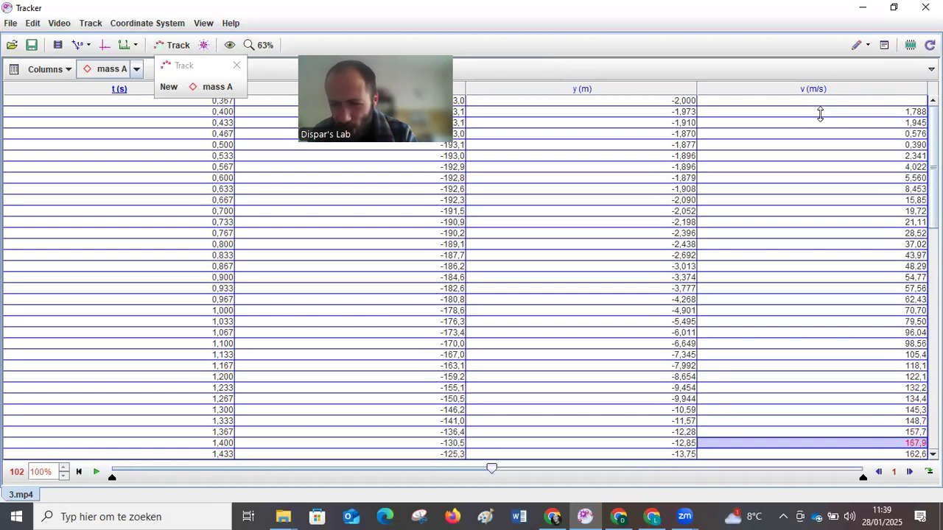
{"action": "key", "text": "Down"}
{"action": "key", "text": "Down"}
{"action": "key", "text": "Down"}
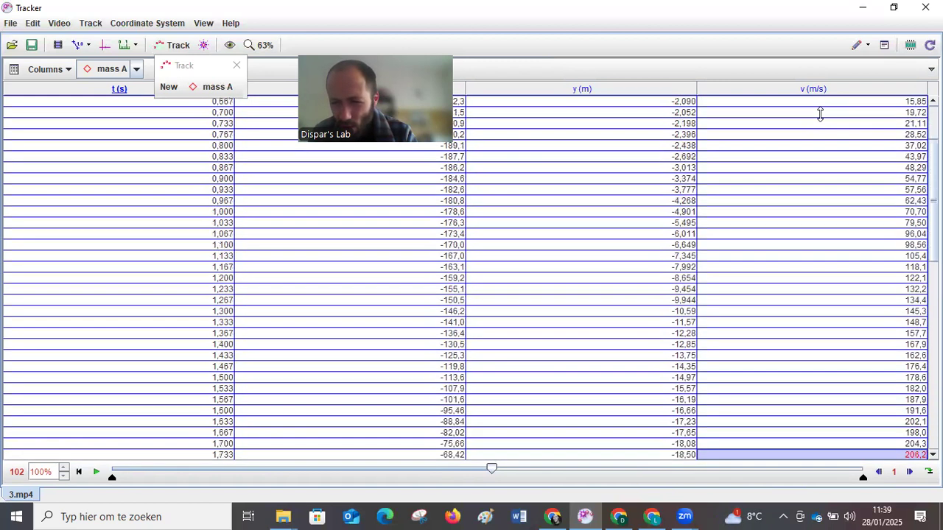
- Compare mass A's speed values shortly before the collision, between t = 1,633 s and t = 1,900 s
{"action": "key", "text": "Up"}
{"action": "key", "text": "Up"}
{"action": "key", "text": "Up"}
{"action": "key", "text": "Up"}
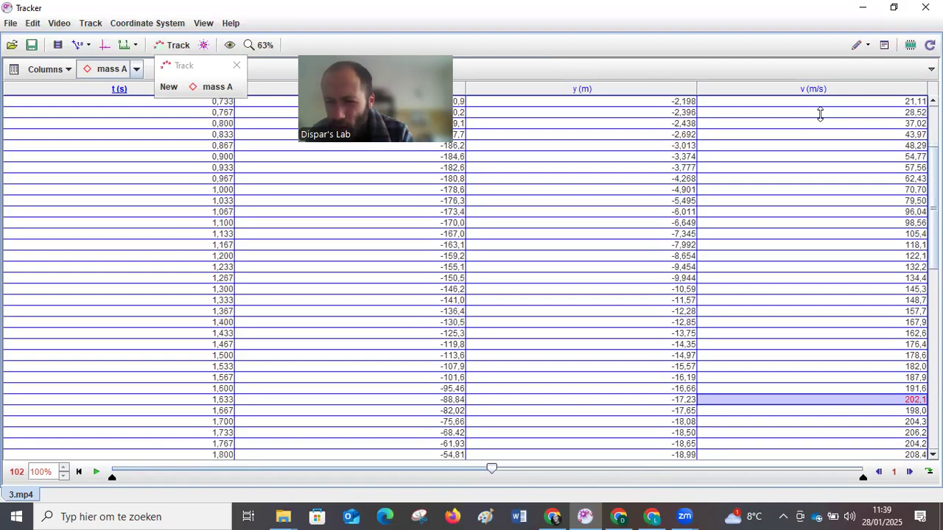
{"action": "key", "text": "Down"}
{"action": "key", "text": "Down"}
{"action": "key", "text": "Down"}
{"action": "key", "text": "Down"}
{"action": "key", "text": "Down"}
{"action": "key", "text": "Down"}
{"action": "key", "text": "Down"}
{"action": "key", "text": "Down"}
{"action": "key", "text": "Down"}
{"action": "key", "text": "Down"}
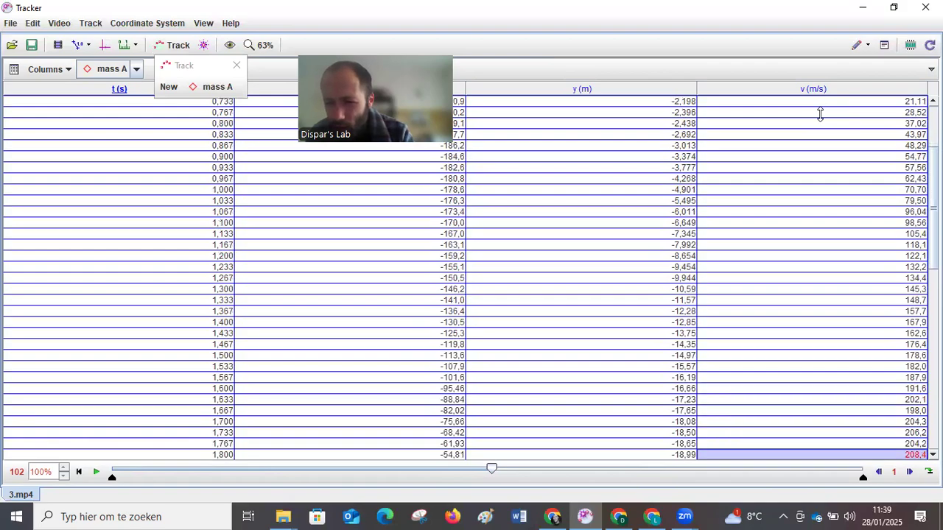
{"action": "key", "text": "Up"}
{"action": "key", "text": "Up"}
{"action": "key", "text": "Down"}
{"action": "key", "text": "Down"}
{"action": "key", "text": "Down"}
{"action": "key", "text": "Down"}
{"action": "key", "text": "Down"}
{"action": "key", "text": "Down"}
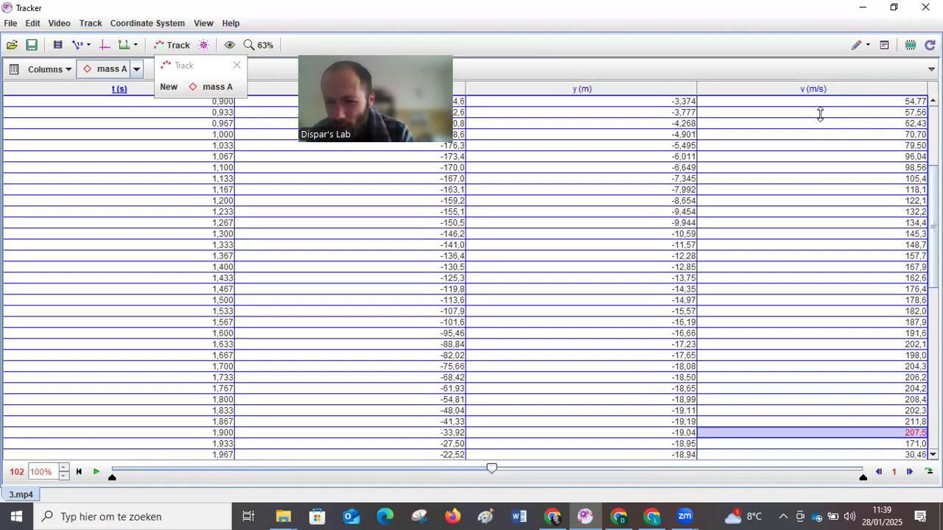
- Examine mass A's speed values around the moment of collision, up to the row at t = 1,967 s
{"action": "key", "text": "Up"}
{"action": "key", "text": "Up"}
{"action": "key", "text": "Up"}
{"action": "key", "text": "Up"}
{"action": "key", "text": "Up"}
{"action": "key", "text": "Up"}
{"action": "key", "text": "Up"}
{"action": "key", "text": "Up"}
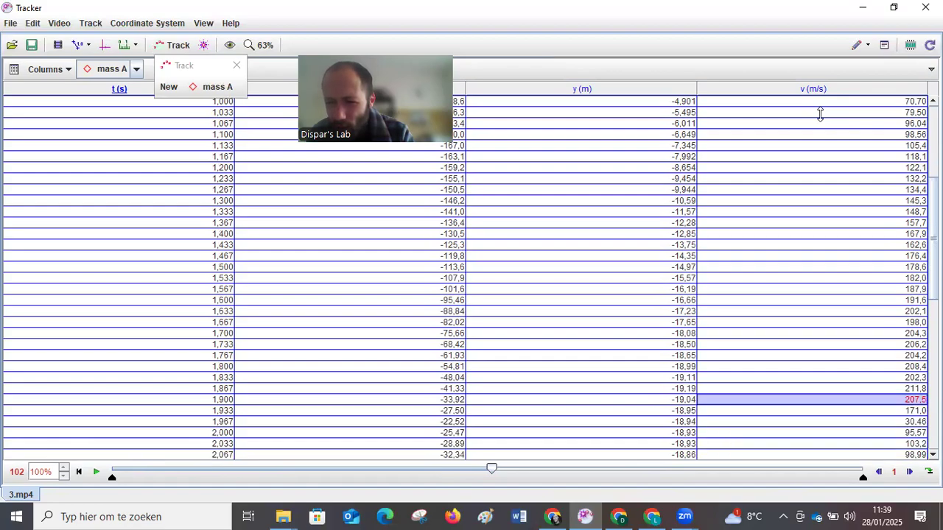
{"action": "key", "text": "Down"}
{"action": "key", "text": "Down"}
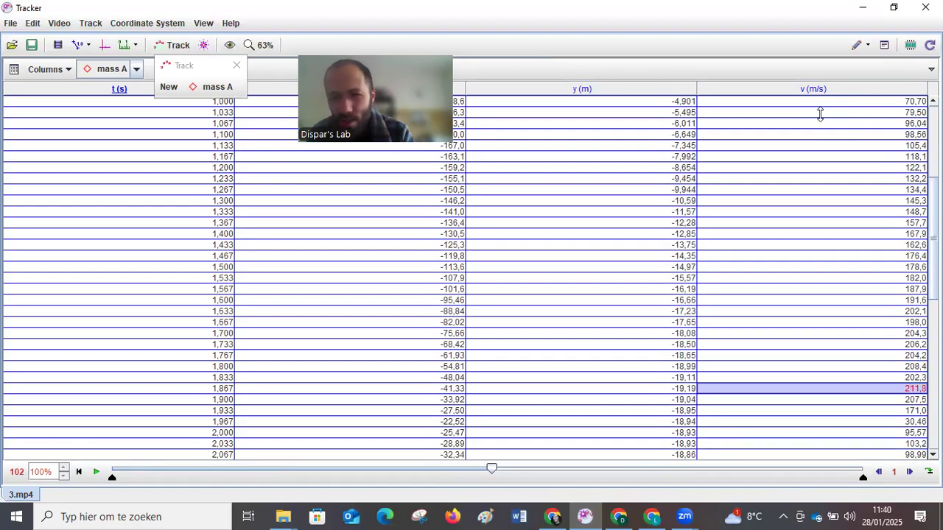
{"action": "key", "text": "Down"}
{"action": "key", "text": "Down"}
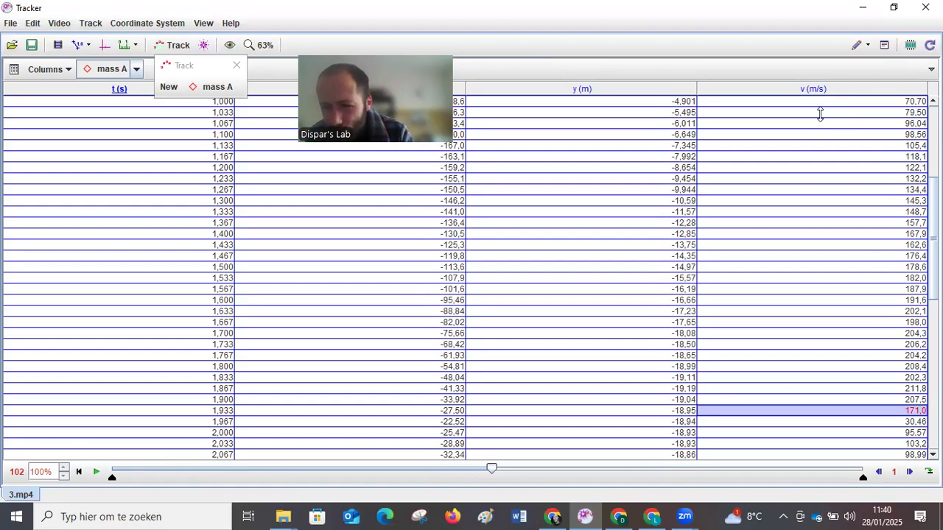
{"action": "key", "text": "Down"}
{"action": "key", "text": "Up"}
{"action": "key", "text": "Up"}
{"action": "key", "text": "Up"}
{"action": "key", "text": "Down"}
{"action": "key", "text": "Down"}
{"action": "key", "text": "Down"}
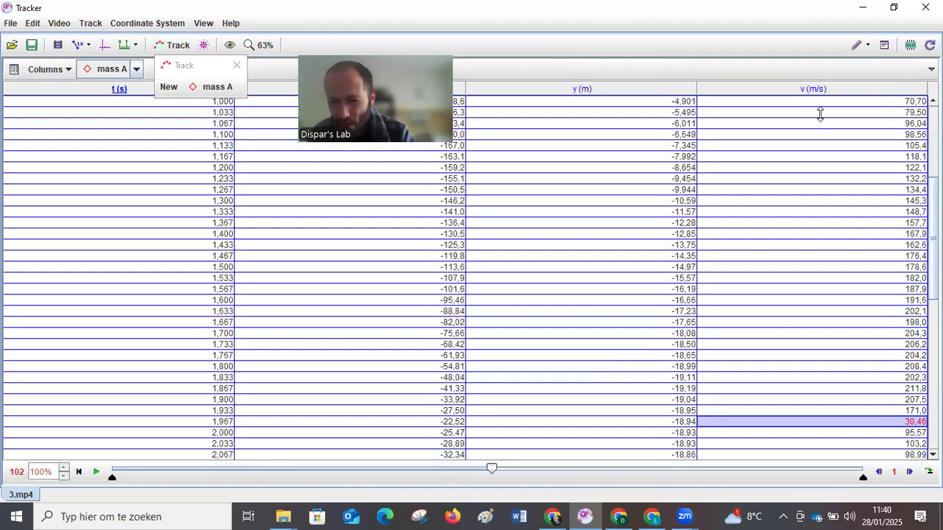
- Review mass A's speed values after the collision down to the row at t = 2,400 s
{"action": "key", "text": "Down"}
{"action": "key", "text": "Down"}
{"action": "key", "text": "Down"}
{"action": "key", "text": "Down"}
{"action": "key", "text": "Down"}
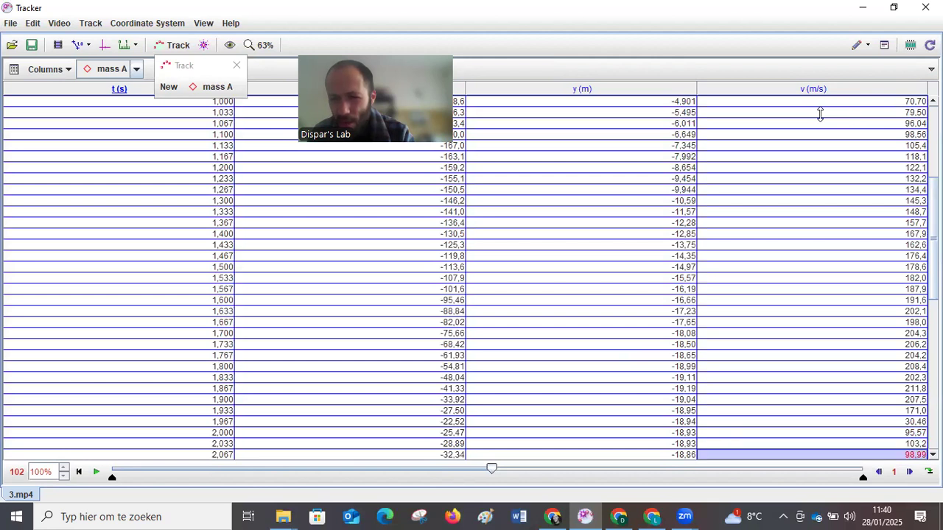
{"action": "key", "text": "Down"}
{"action": "key", "text": "Down"}
{"action": "key", "text": "Down"}
{"action": "key", "text": "Down"}
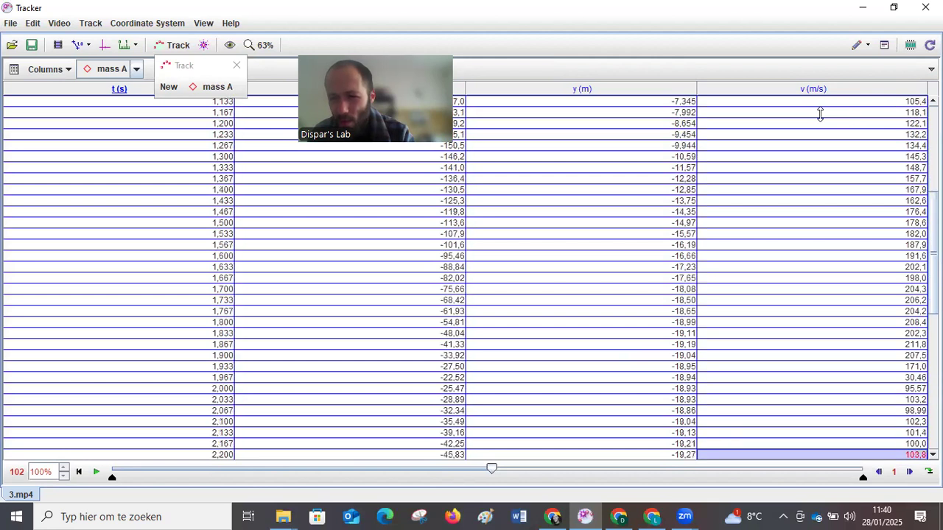
{"action": "scroll", "coordinate": [819, 114], "scroll_direction": "down", "scroll_amount": 2}
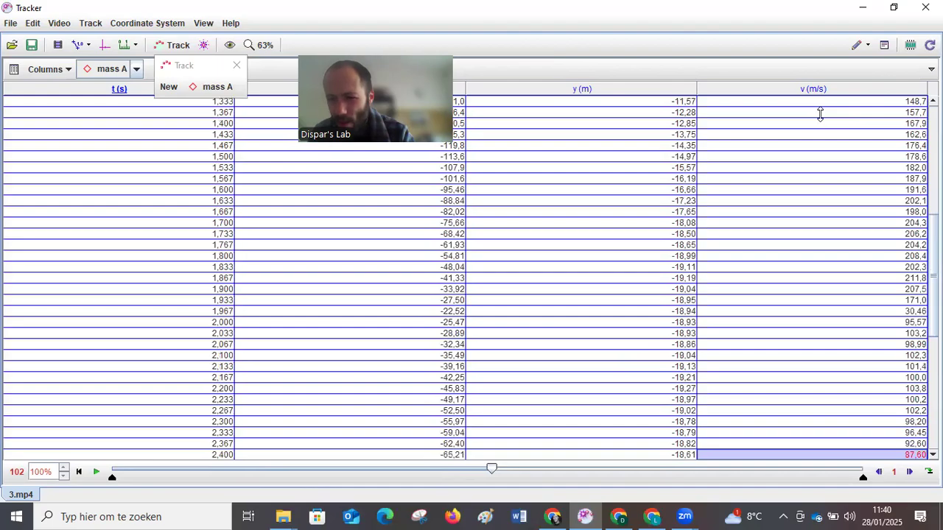
- Compare mass A's speed values directly after the collision, between t = 2,000 s and t = 2,133 s
{"action": "key", "text": "Up"}
{"action": "key", "text": "Up"}
{"action": "key", "text": "Up"}
{"action": "key", "text": "Up"}
{"action": "key", "text": "Up"}
{"action": "key", "text": "Up"}
{"action": "key", "text": "Up"}
{"action": "key", "text": "Up"}
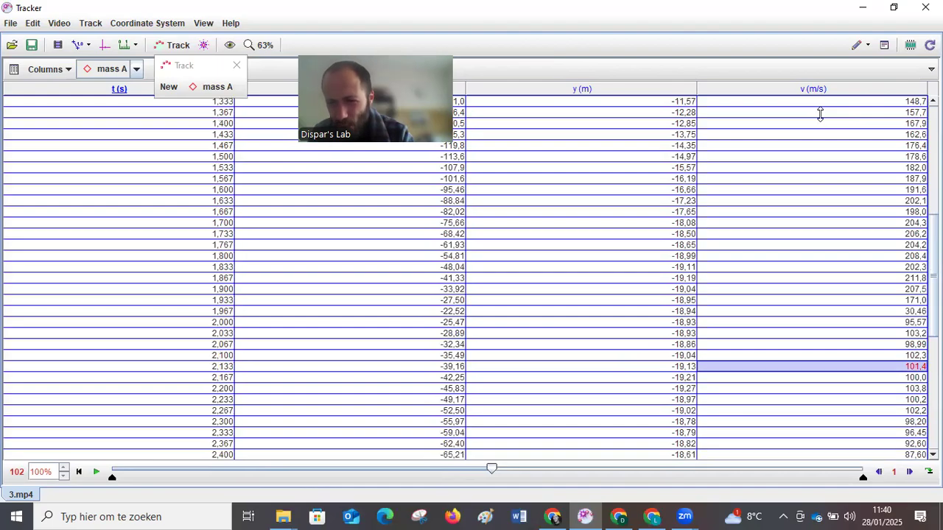
{"action": "key", "text": "Down"}
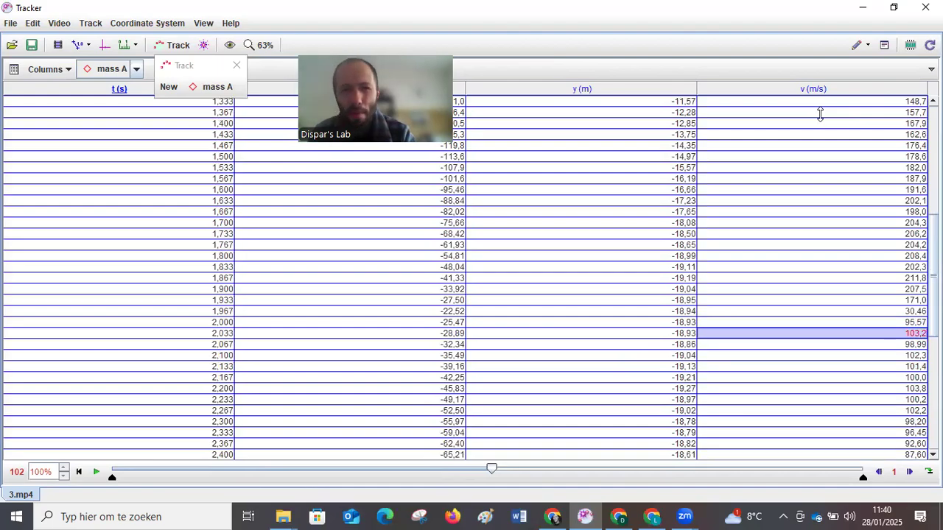
{"action": "key", "text": "Down"}
{"action": "key", "text": "Down"}
{"action": "key", "text": "Down"}
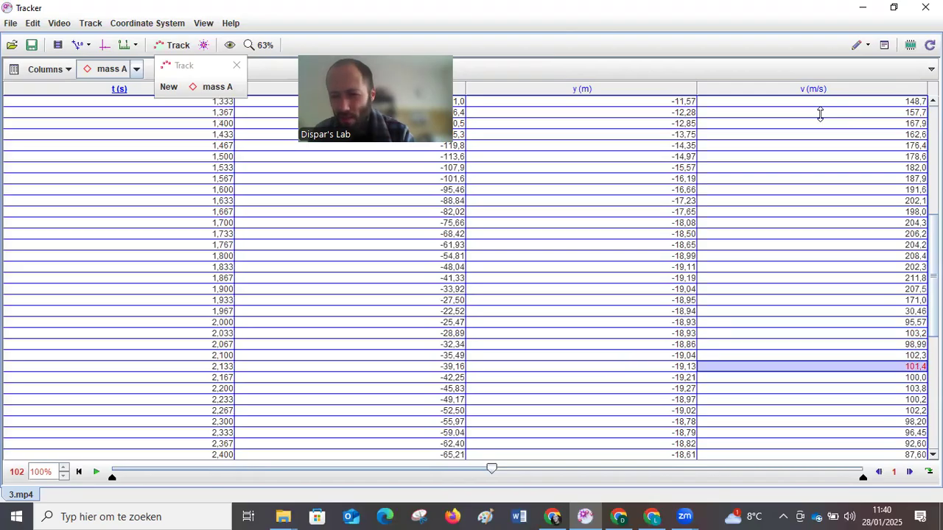
{"action": "key", "text": "Up"}
{"action": "key", "text": "Up"}
{"action": "key", "text": "Up"}
{"action": "key", "text": "Up"}
{"action": "key", "text": "Up"}
{"action": "key", "text": "Up"}
{"action": "key", "text": "Up"}
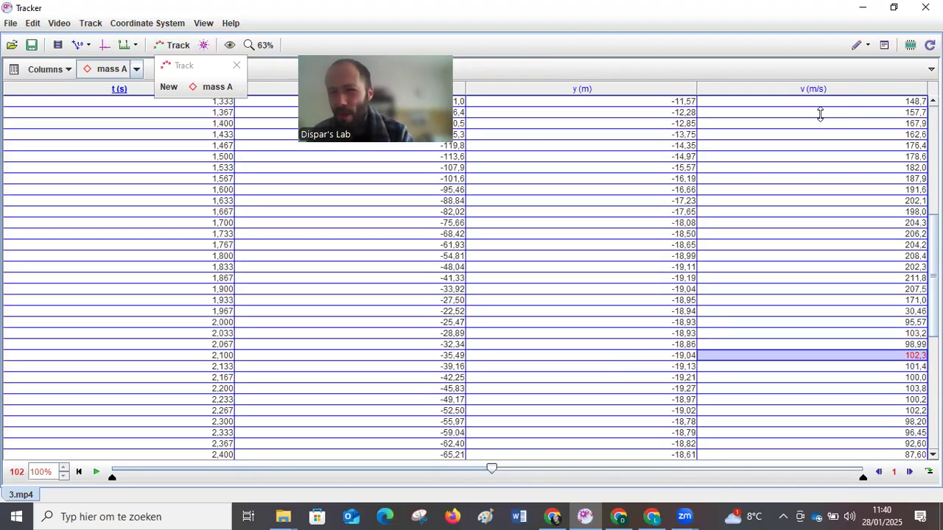
{"action": "key", "text": "Down"}
{"action": "key", "text": "Down"}
{"action": "key", "text": "Down"}
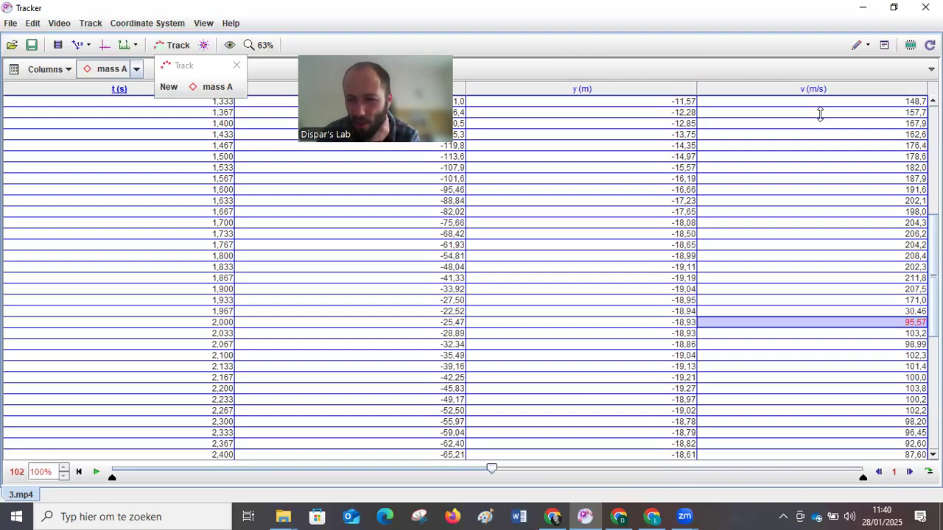
- Review mass A's speed values after the collision down to the row at t = 2,767 s
{"action": "key", "text": "Down"}
{"action": "key", "text": "Down"}
{"action": "key", "text": "Down"}
{"action": "key", "text": "Down"}
{"action": "key", "text": "Down"}
{"action": "key", "text": "Down"}
{"action": "key", "text": "Down"}
{"action": "key", "text": "Down"}
{"action": "key", "text": "Down"}
{"action": "key", "text": "Down"}
{"action": "key", "text": "Down"}
{"action": "key", "text": "Down"}
{"action": "key", "text": "Down"}
{"action": "key", "text": "Down"}
{"action": "key", "text": "Down"}
{"action": "key", "text": "Down"}
{"action": "key", "text": "Down"}
{"action": "key", "text": "Down"}
{"action": "key", "text": "Down"}
{"action": "key", "text": "Down"}
{"action": "key", "text": "Down"}
{"action": "key", "text": "Down"}
{"action": "key", "text": "Down"}
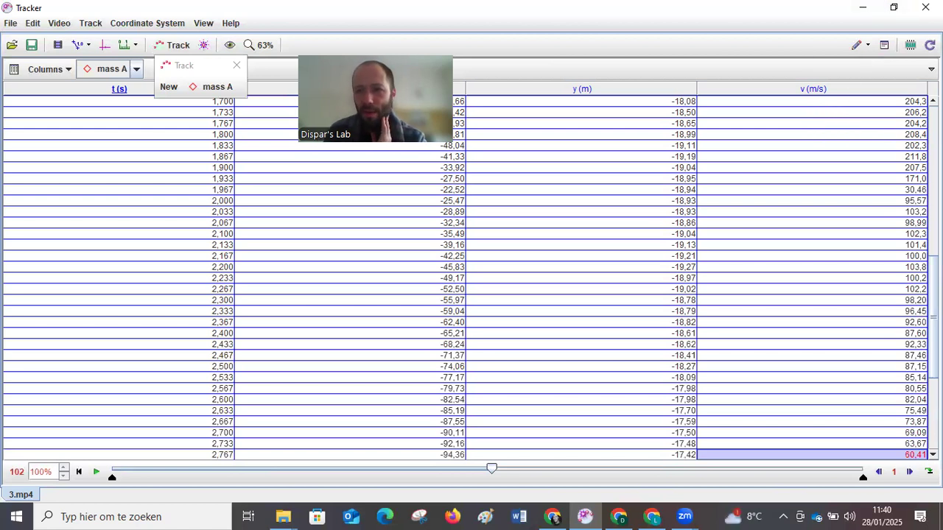
- Restore the video and plot views and bring the video to frame 55, shortly before the collision
{"action": "left_click", "coordinate": [930, 70]}
{"action": "left_click_drag", "start_coordinate": [285, 461], "coordinate": [196, 461]}
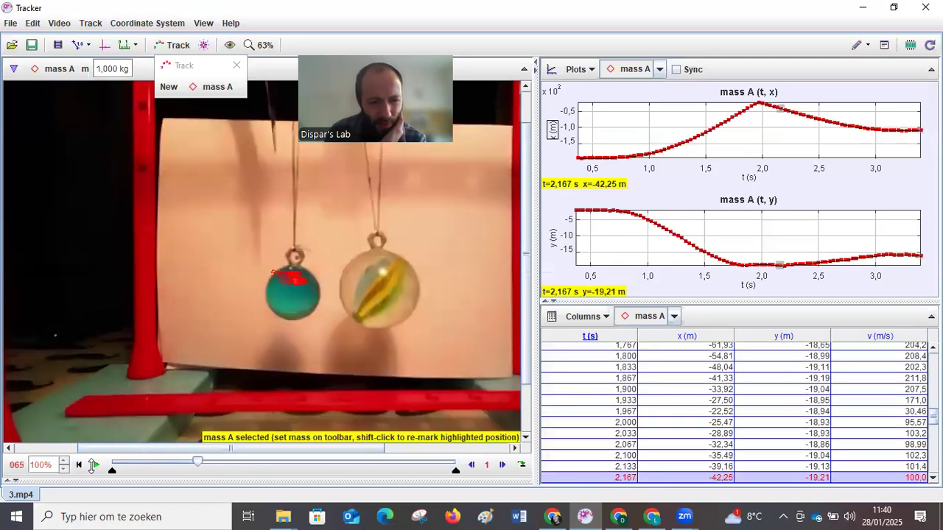
{"action": "left_click", "coordinate": [95, 464]}
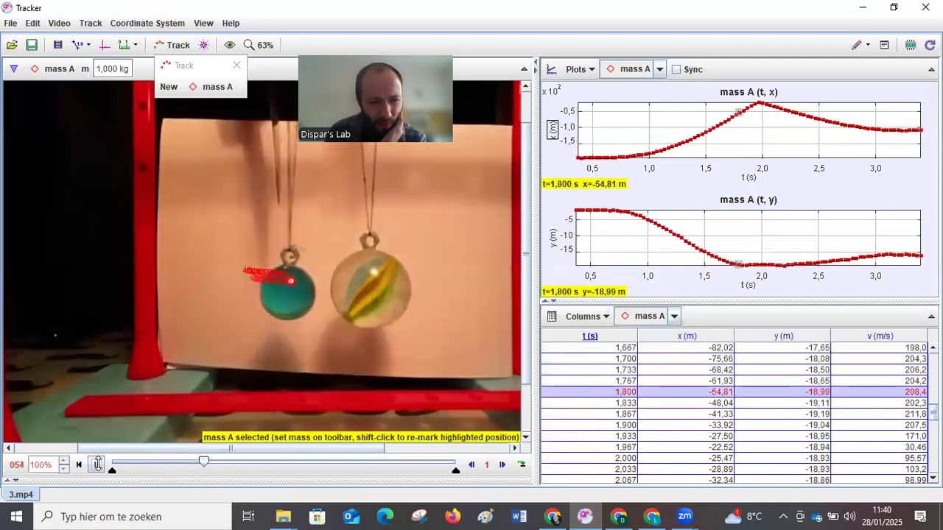
{"action": "left_click", "coordinate": [97, 464]}
- Create a second point mass track, mass B, for the glass ball
{"action": "left_click", "coordinate": [211, 47]}
{"action": "left_click", "coordinate": [173, 45]}
{"action": "left_click", "coordinate": [169, 87]}
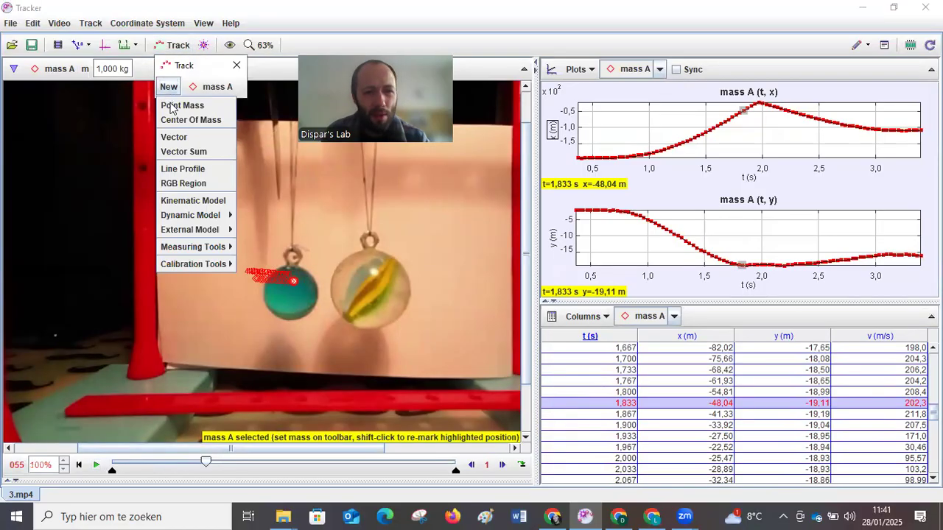
{"action": "left_click", "coordinate": [171, 108]}
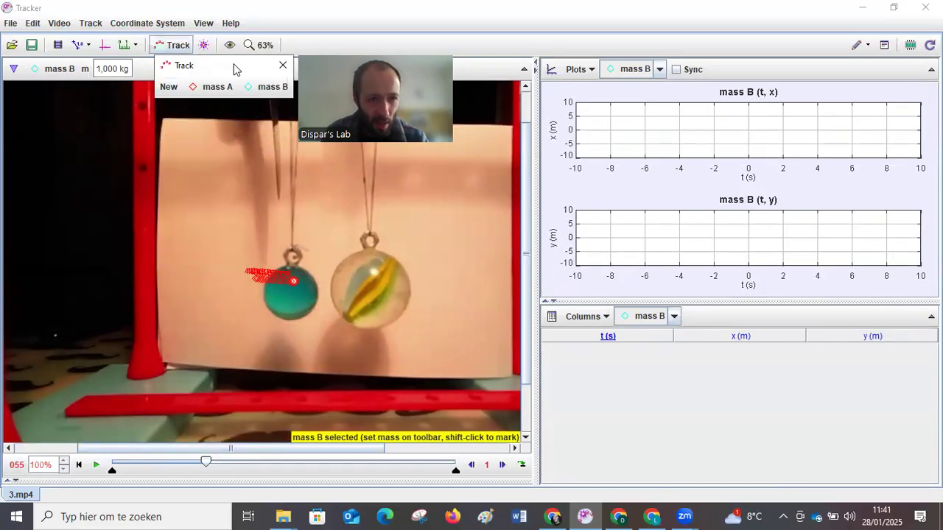
- Define an Autotracker key frame for mass B on the glass ball's bright highlight in frame 55 and enlarge the template
{"action": "scroll", "coordinate": [369, 291], "scroll_direction": "up", "scroll_amount": 1}
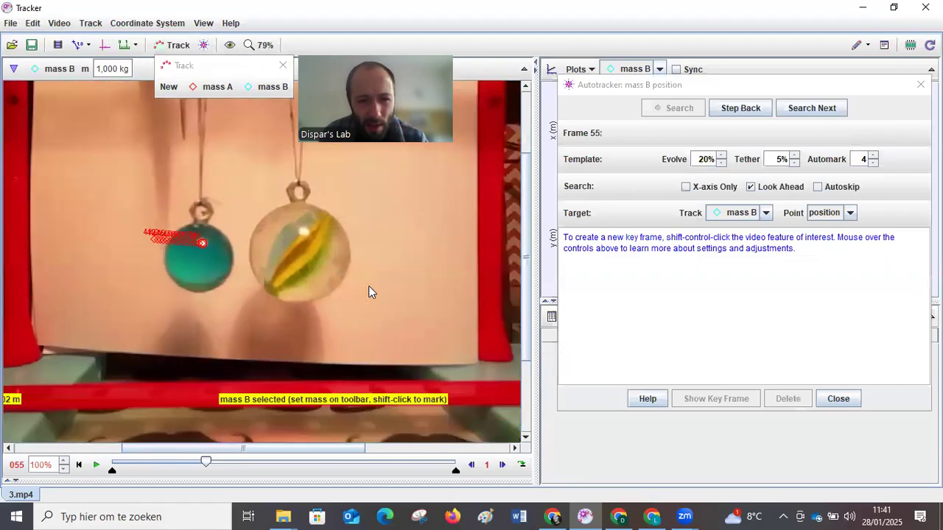
{"action": "scroll", "coordinate": [369, 291], "scroll_direction": "up", "scroll_amount": 1}
{"action": "left_click", "coordinate": [380, 274], "text": "ctrl+shift"}
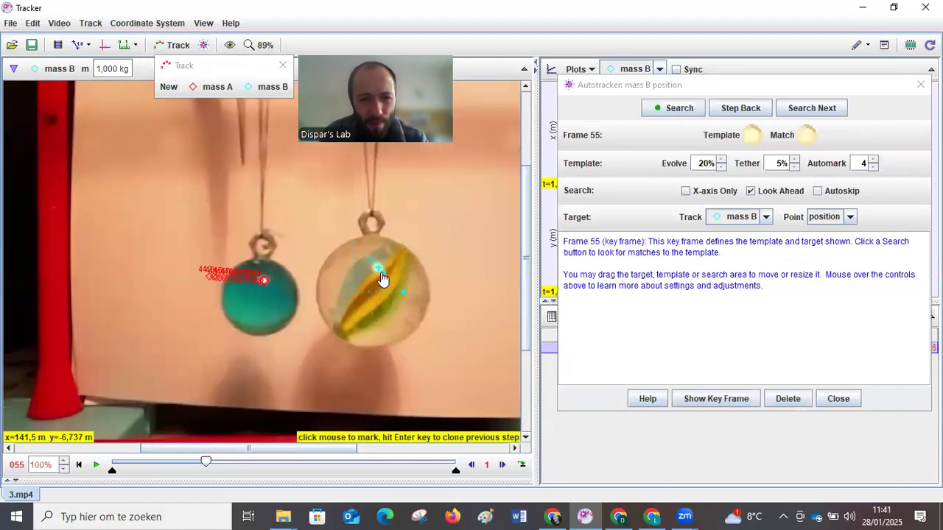
{"action": "left_click_drag", "start_coordinate": [384, 275], "coordinate": [394, 282]}
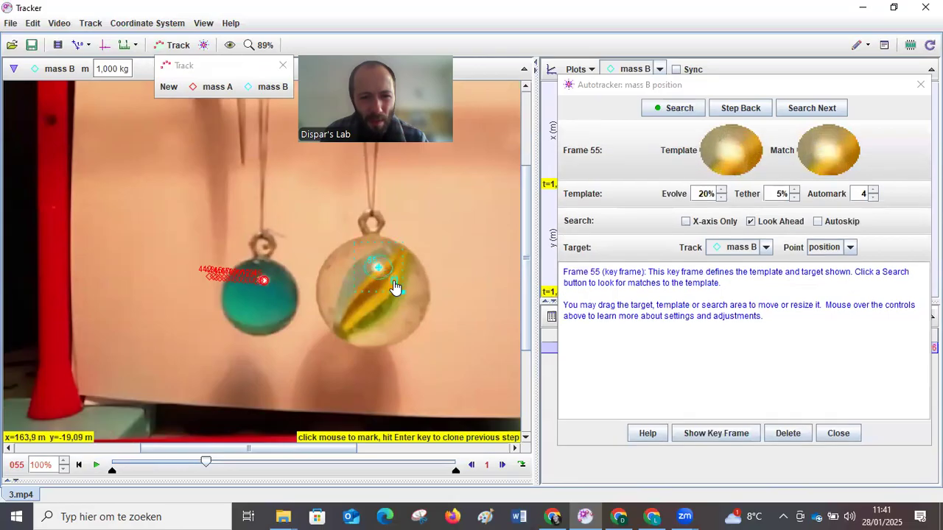
{"action": "scroll", "coordinate": [473, 254], "scroll_direction": "down", "scroll_amount": 3}
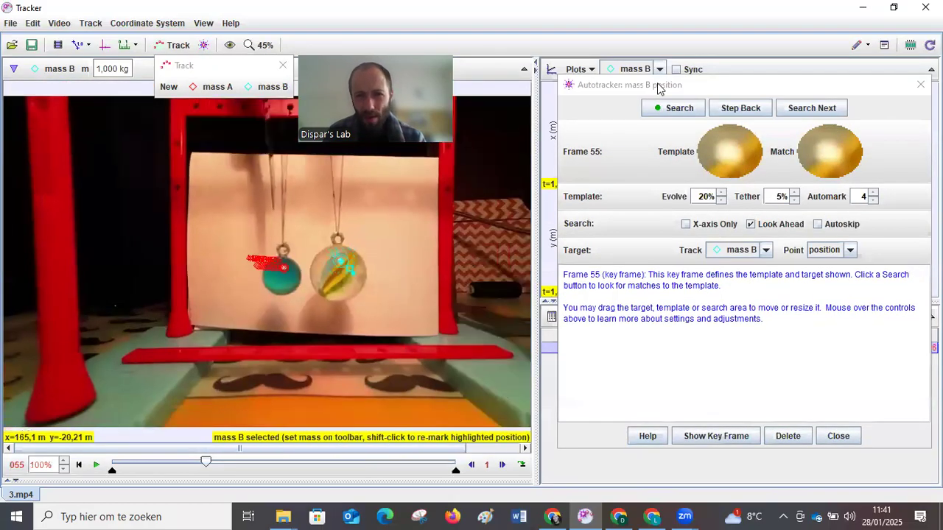
- Autotrack mass B from frame 55 to about frame 101, accepting the possible matches at frames 56, 61 and 73, and close the Autotracker
{"action": "left_click", "coordinate": [678, 108]}
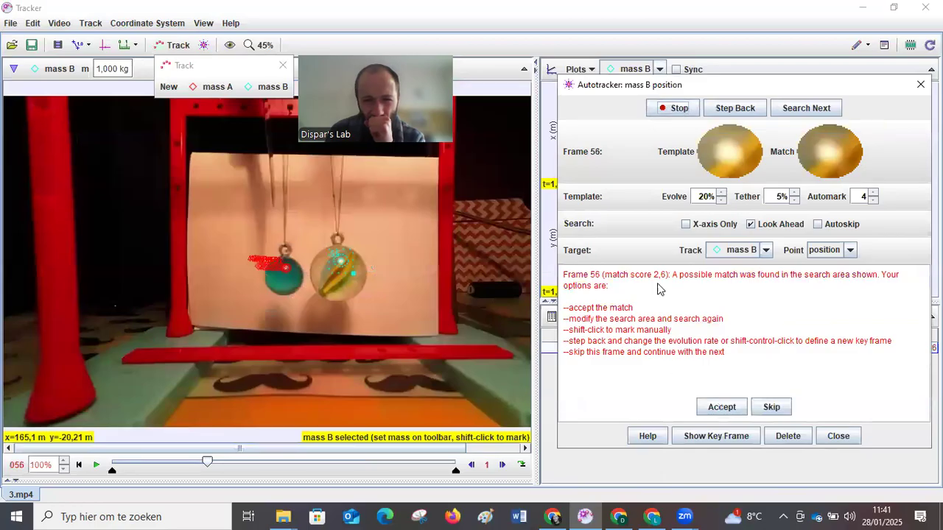
{"action": "left_click", "coordinate": [722, 406]}
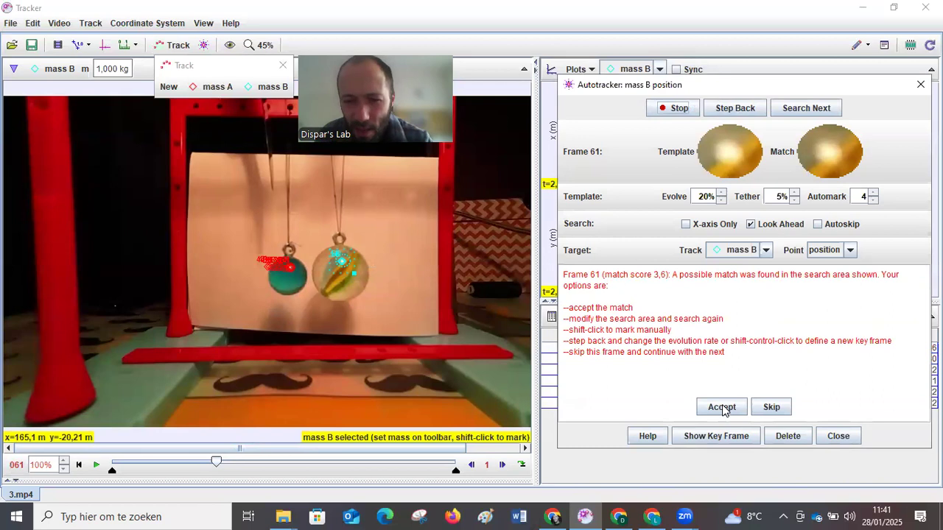
{"action": "left_click", "coordinate": [722, 407]}
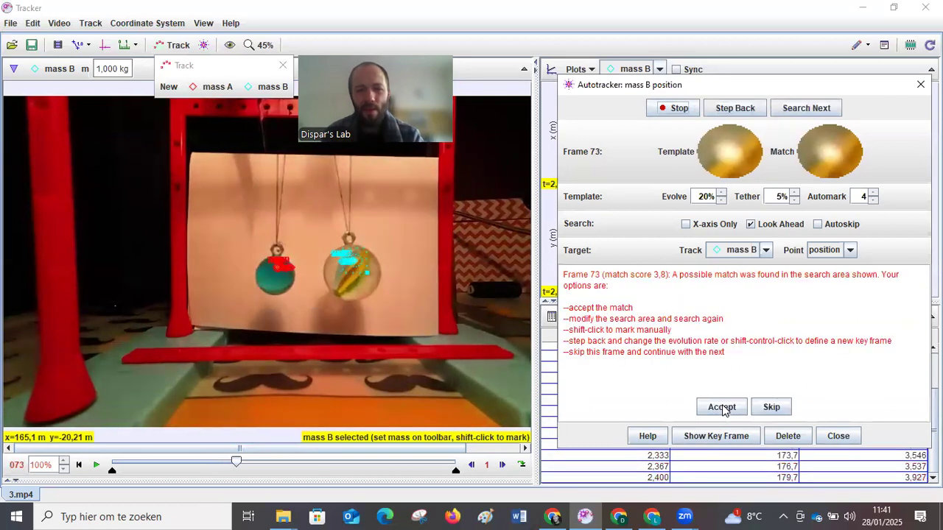
{"action": "left_click", "coordinate": [722, 407]}
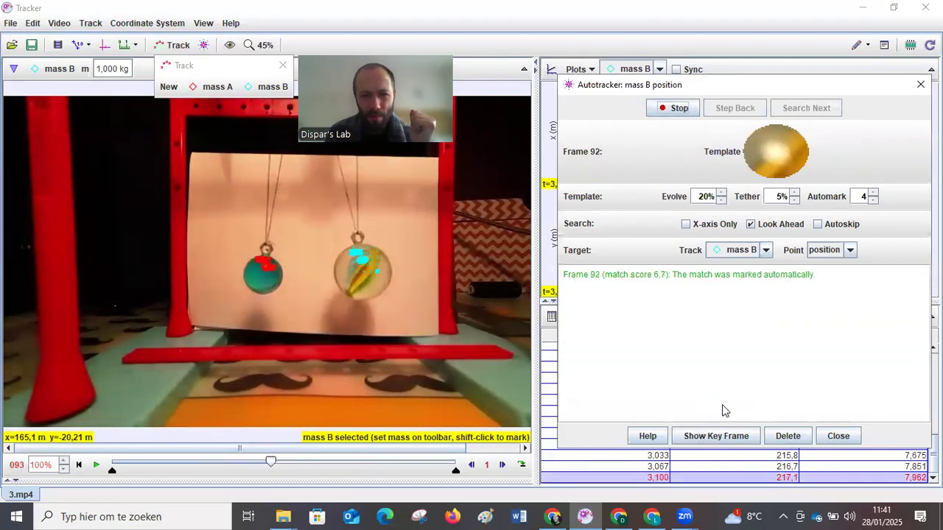
{"action": "left_click", "coordinate": [672, 108]}
{"action": "left_click", "coordinate": [920, 84]}
- Add the speed v to mass B's data table and enlarge the table to fill the window
{"action": "left_click", "coordinate": [606, 316]}
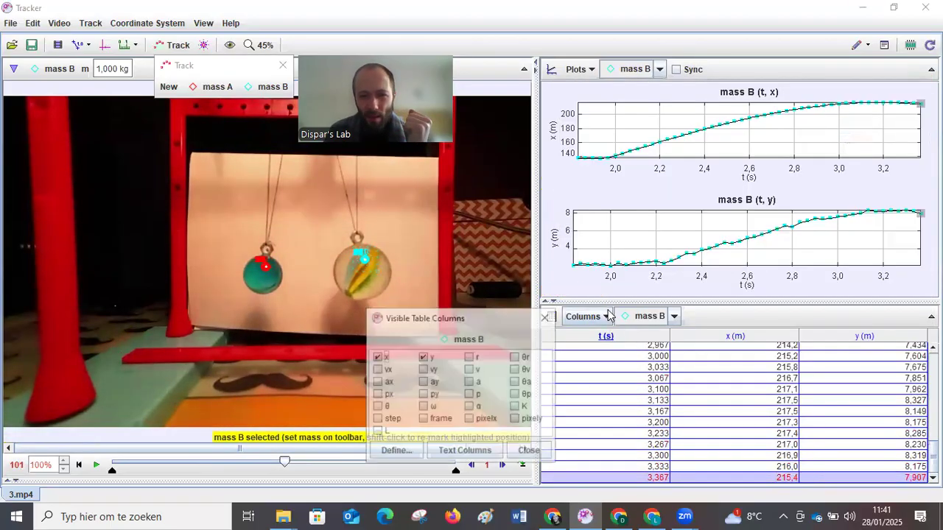
{"action": "left_click", "coordinate": [471, 369]}
{"action": "left_click", "coordinate": [931, 316]}
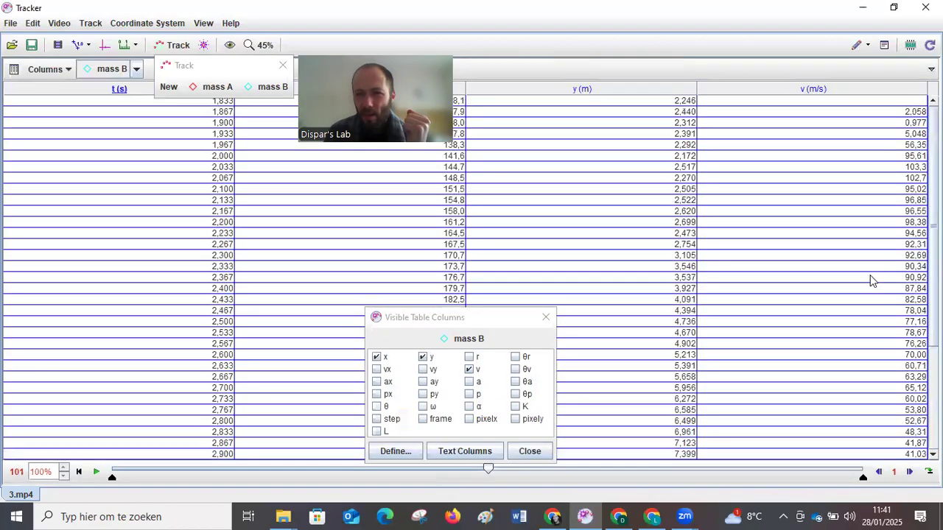
- Examine mass B's speed values before the collision, up to the row at t = 1,933 s
{"action": "left_click", "coordinate": [813, 110]}
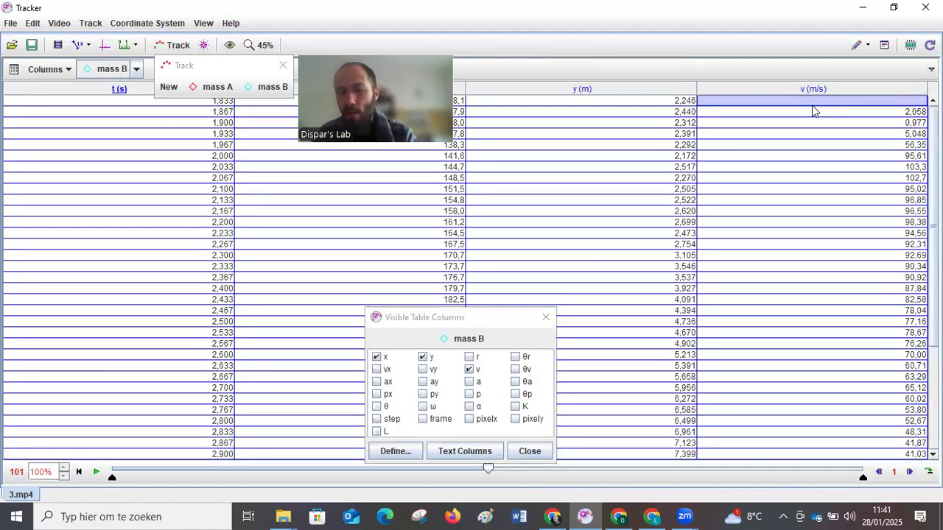
{"action": "key", "text": "Down"}
{"action": "key", "text": "Down"}
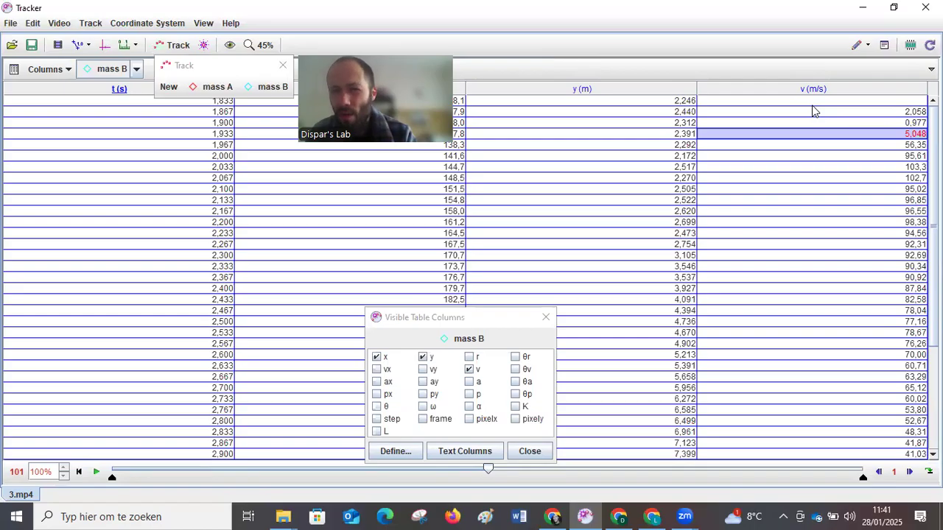
- Review mass B's speed values after the collision down to t = 2,300 s and go back to the row at t = 2,033 s
{"action": "key", "text": "Down"}
{"action": "key", "text": "Down"}
{"action": "key", "text": "Down"}
{"action": "key", "text": "Down"}
{"action": "key", "text": "Down"}
{"action": "key", "text": "Down"}
{"action": "key", "text": "Down"}
{"action": "key", "text": "Down"}
{"action": "key", "text": "Down"}
{"action": "key", "text": "Down"}
{"action": "key", "text": "Down"}
{"action": "key", "text": "Up"}
{"action": "key", "text": "Up"}
{"action": "key", "text": "Up"}
{"action": "key", "text": "Up"}
{"action": "key", "text": "Up"}
{"action": "key", "text": "Up"}
{"action": "key", "text": "Up"}
{"action": "key", "text": "Up"}
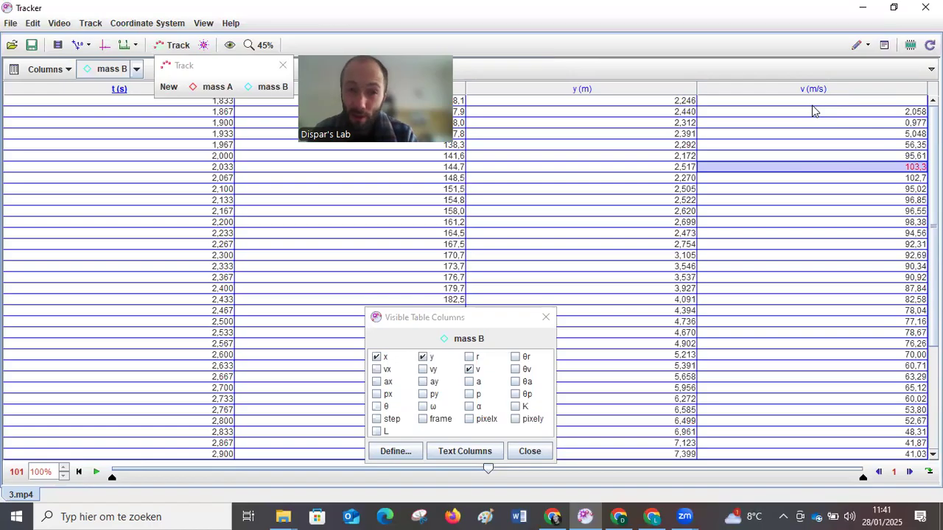